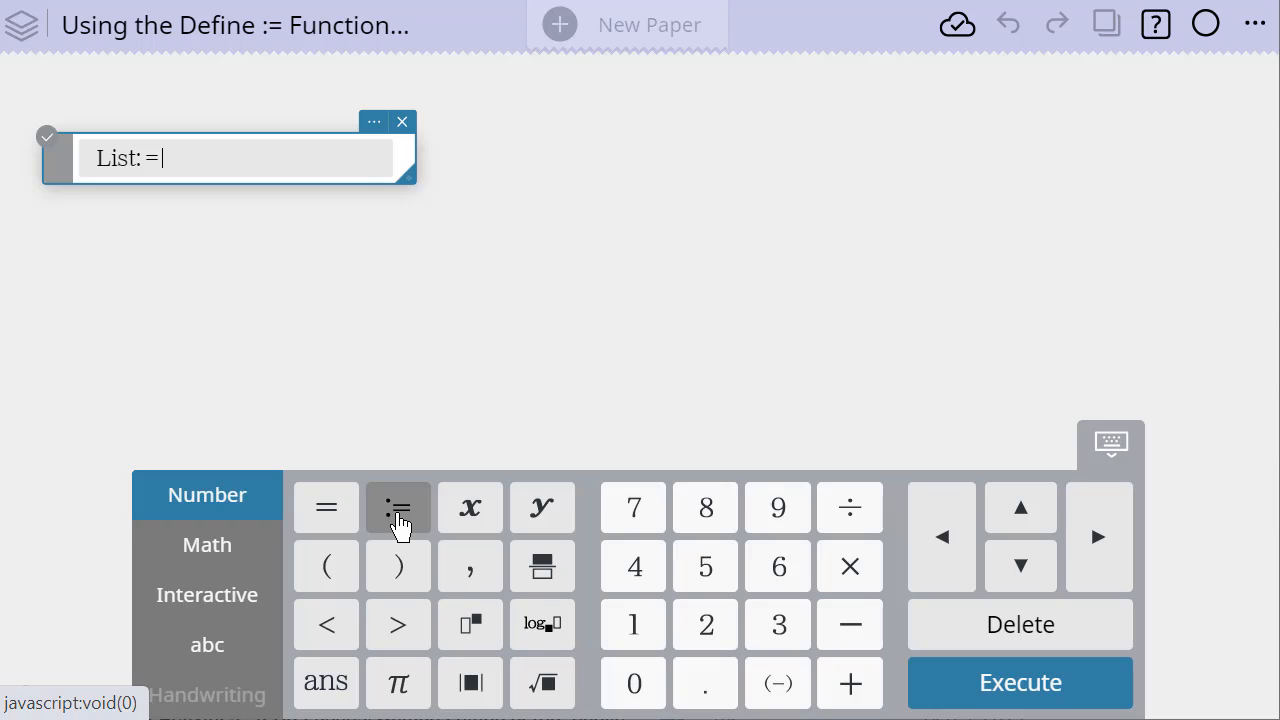
Step: Define the variable List as the set {2,4,6,7,81,22} and execute the definition
type("{")
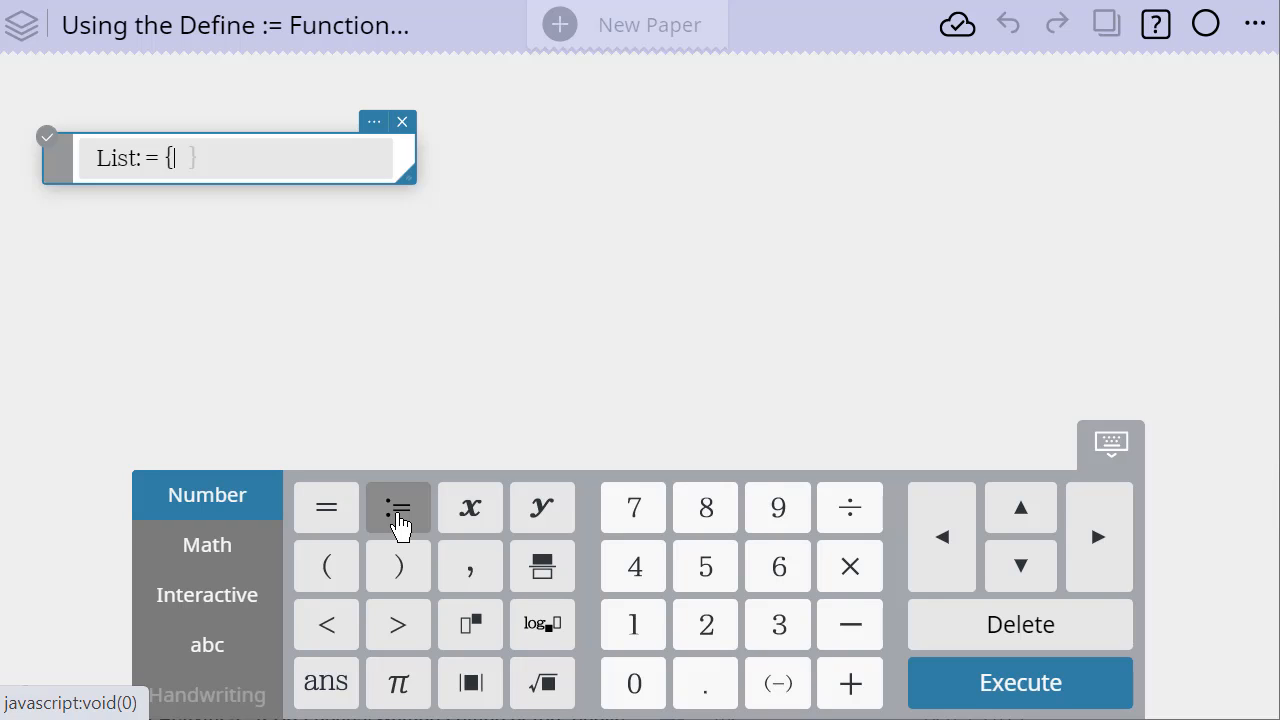
type("2,4,6,7,81")
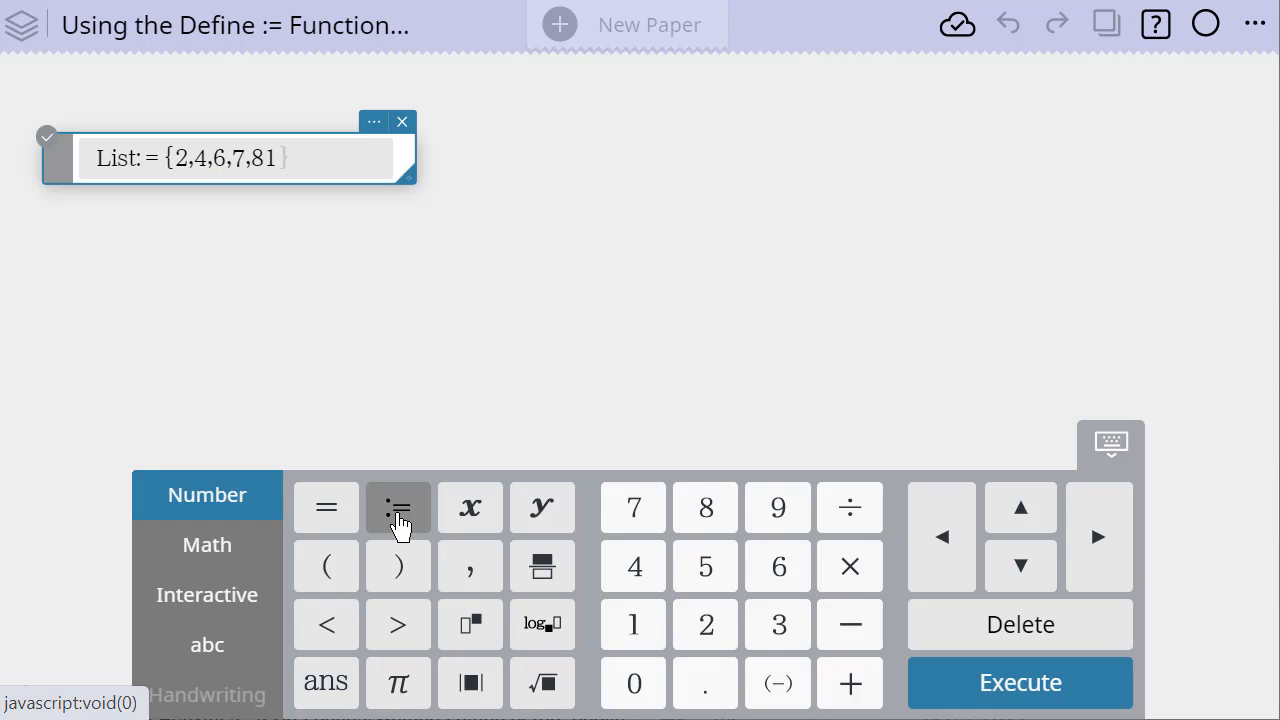
type(",22")
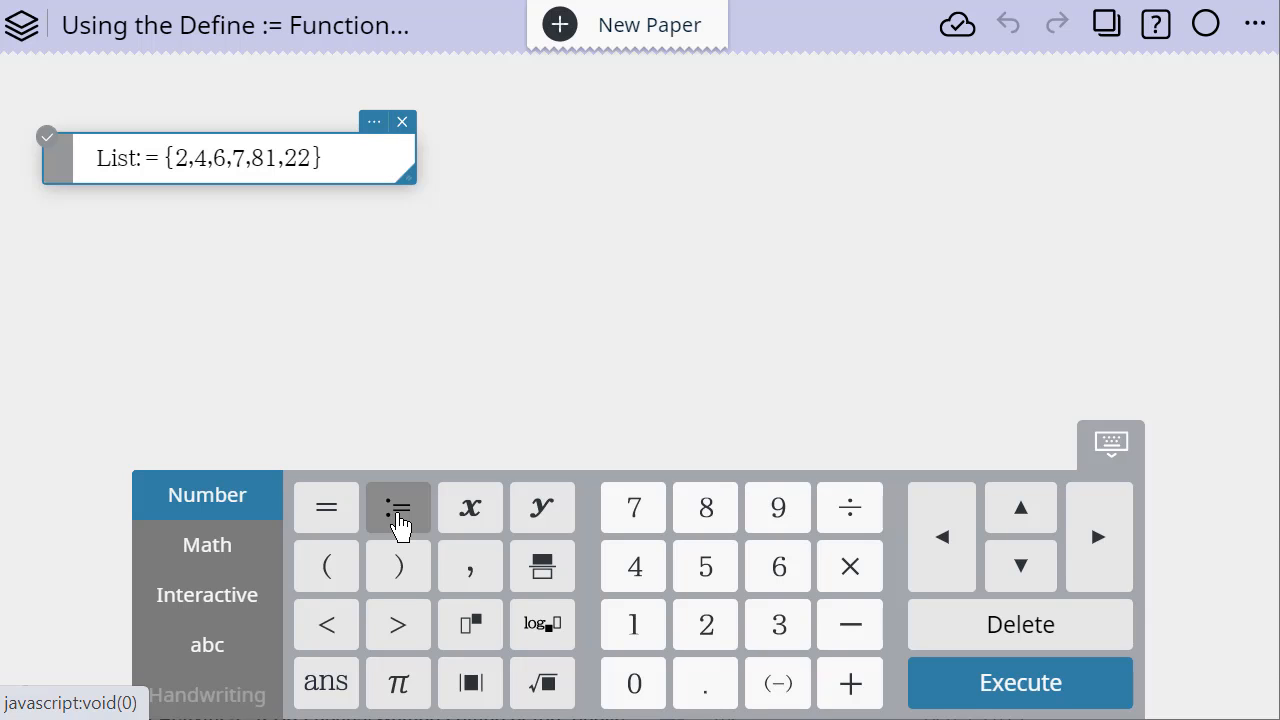
key("Return")
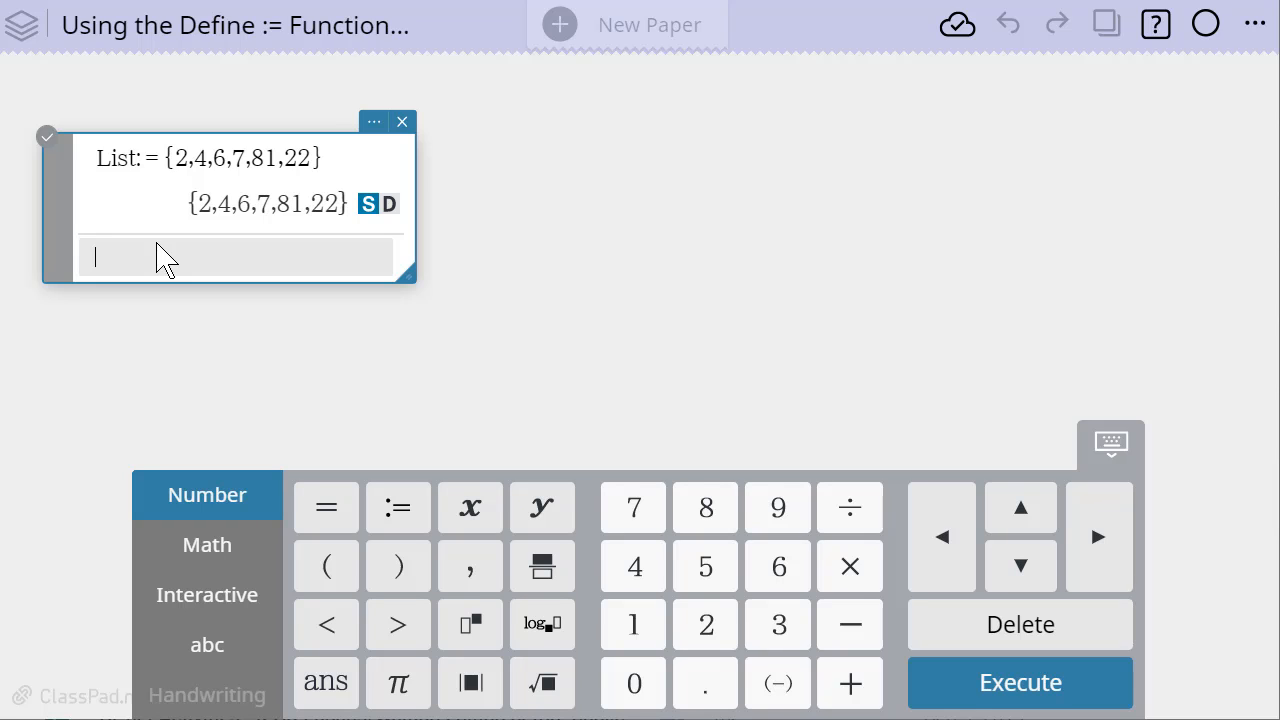
Step: Calculate 2·List on the line below the list definition and widen the calculation box
left_click(130, 160)
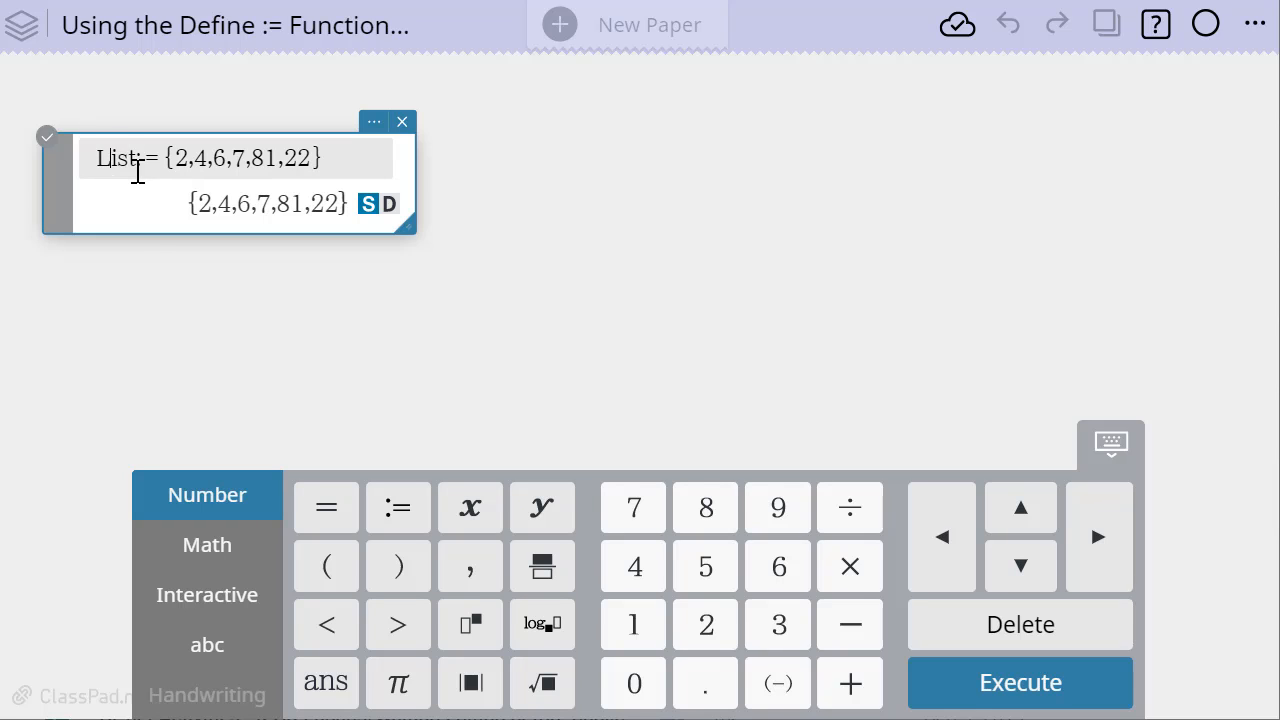
left_click(159, 224)
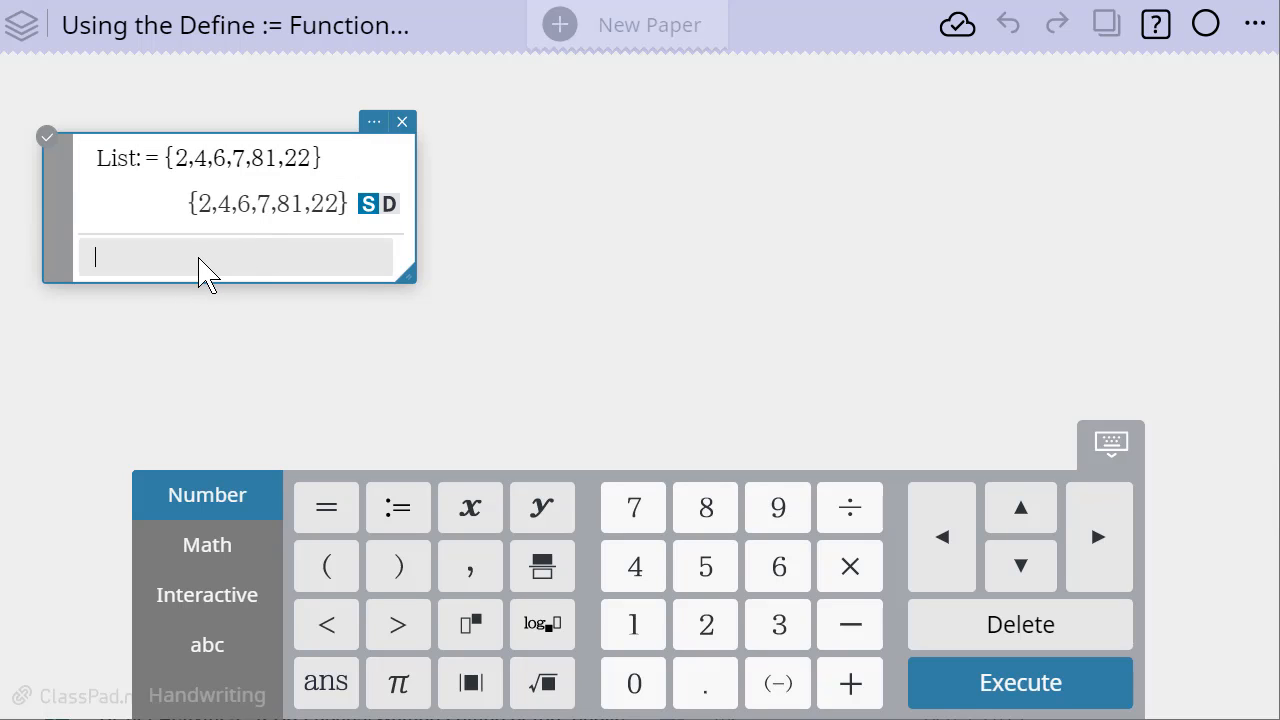
type("2")
type("*List")
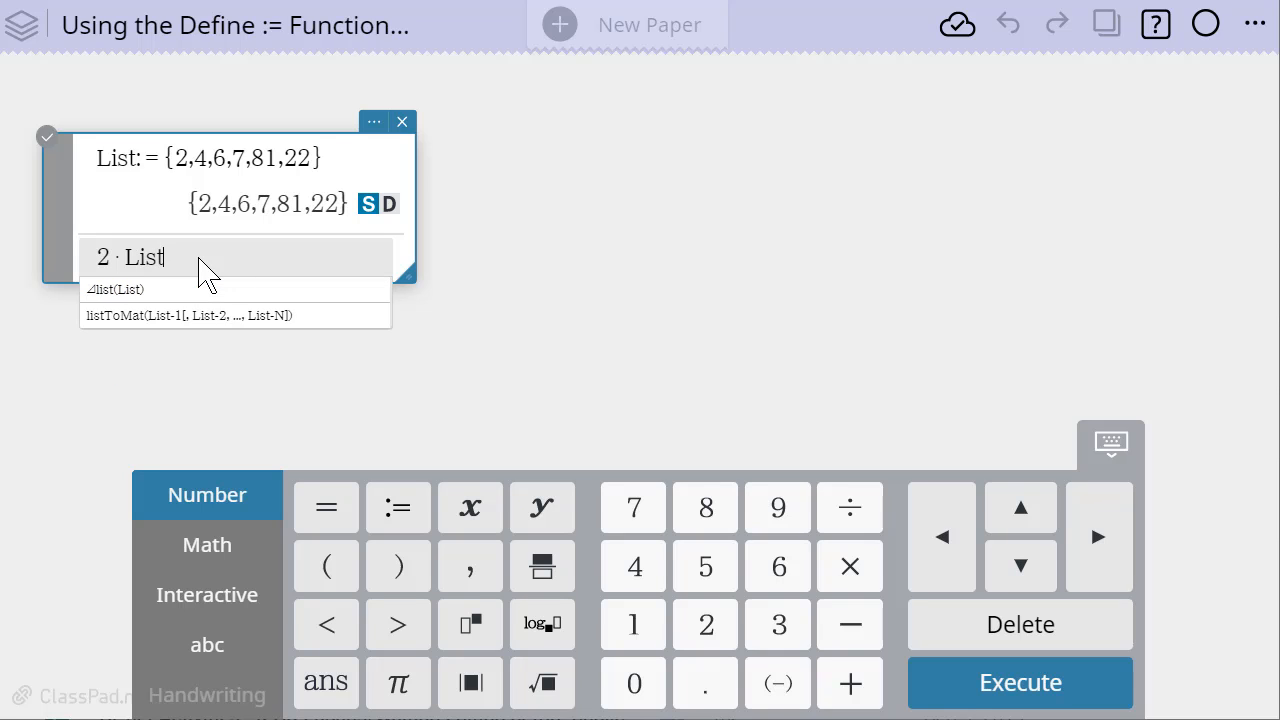
key("Return")
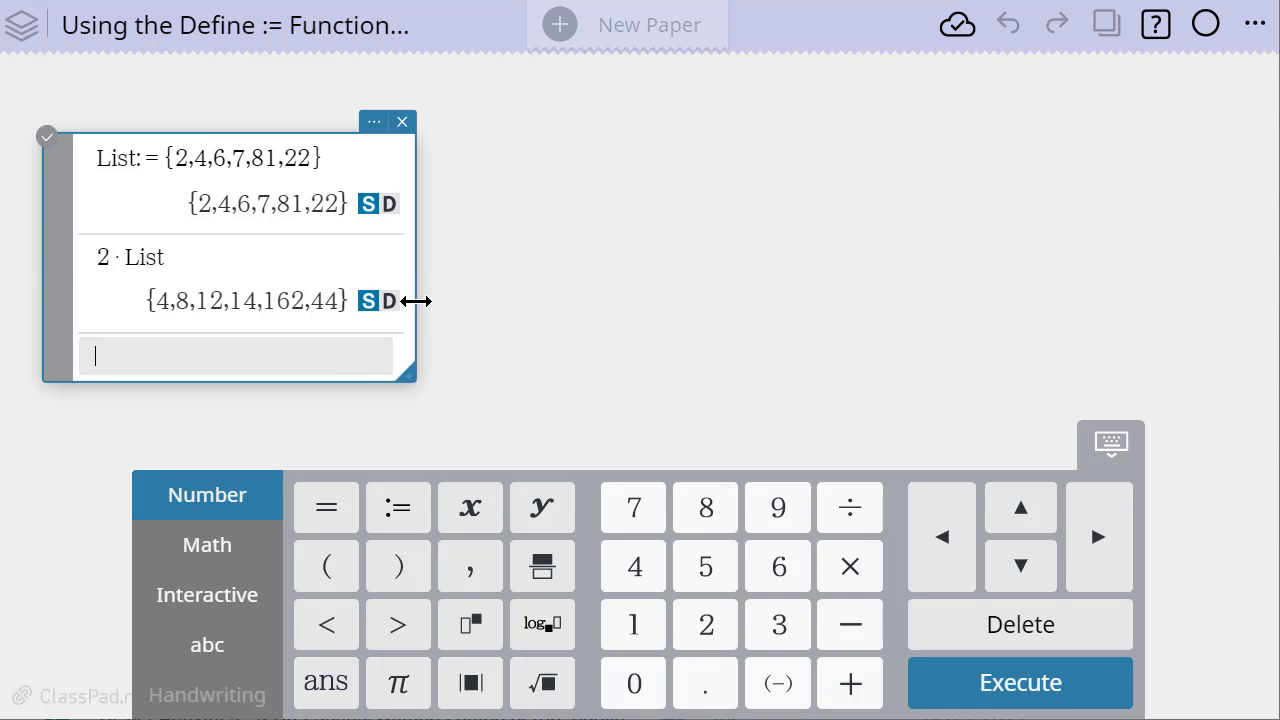
left_click_drag(416, 301, 564, 300)
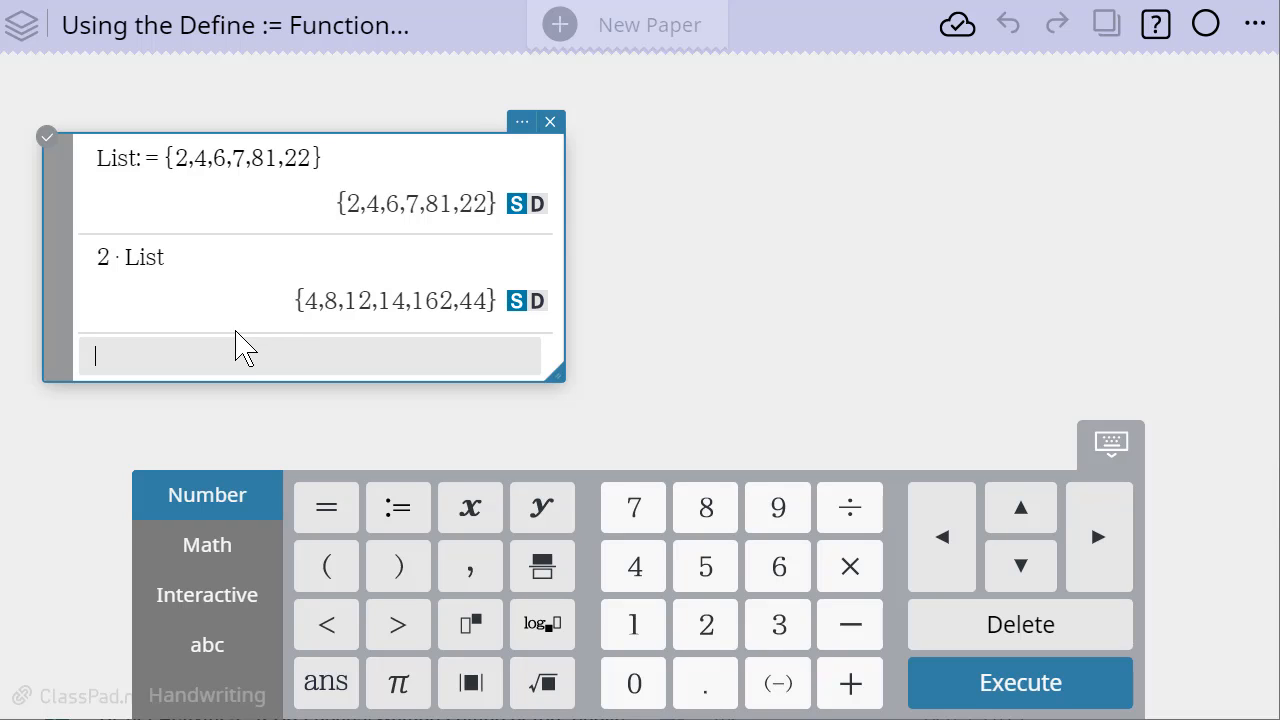
Step: Define a second list named Girl as {3,4,6,7,10,32} on the next calculation line
type("G")
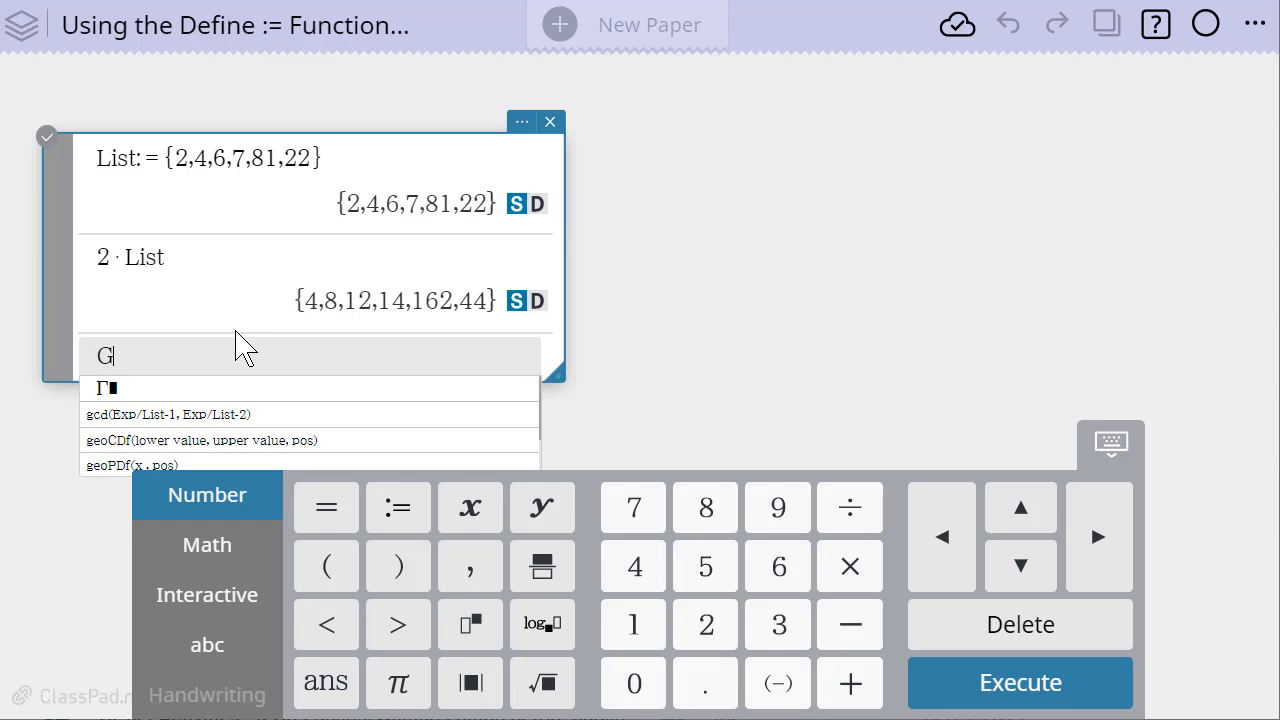
type("irl: =")
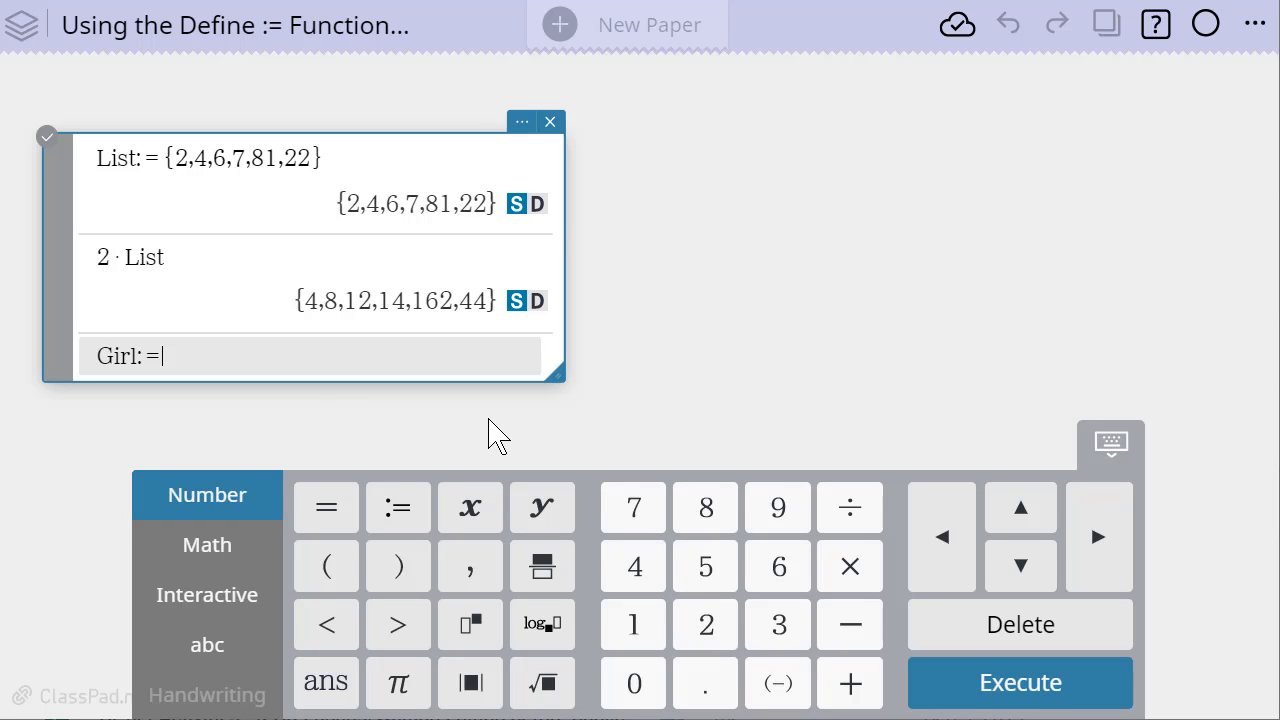
type("{")
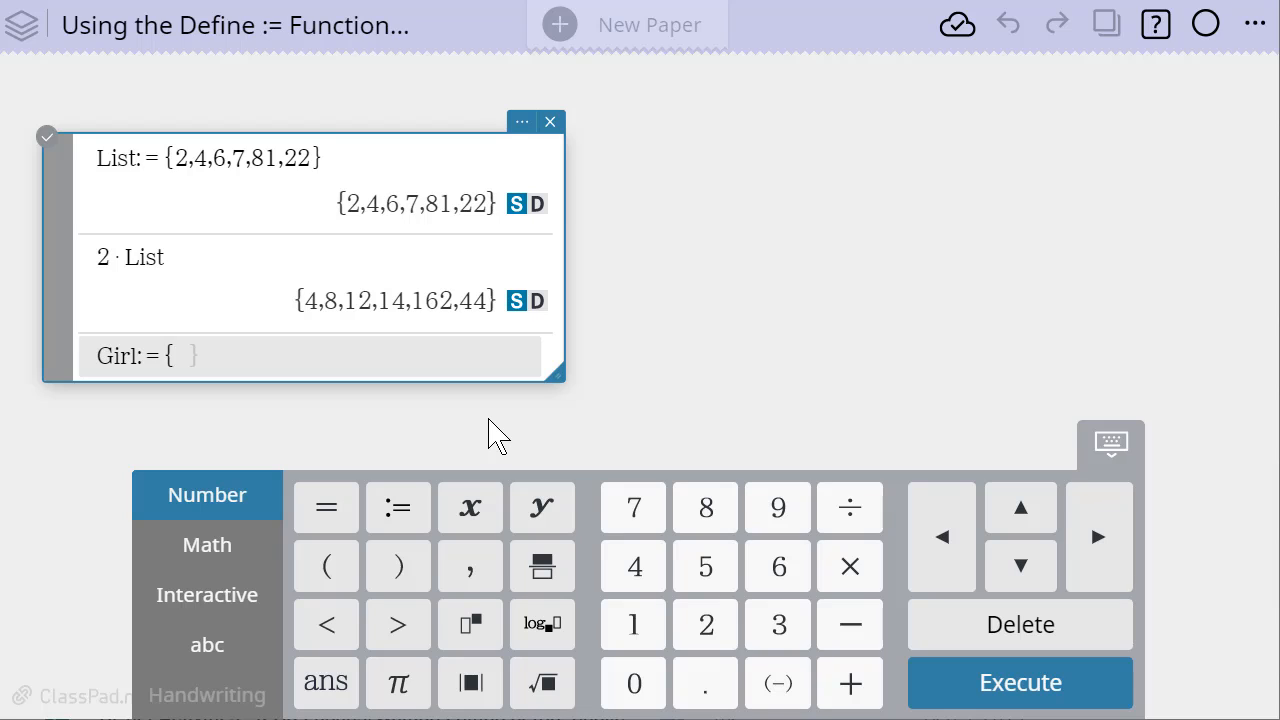
type("3,4,6,7,10,")
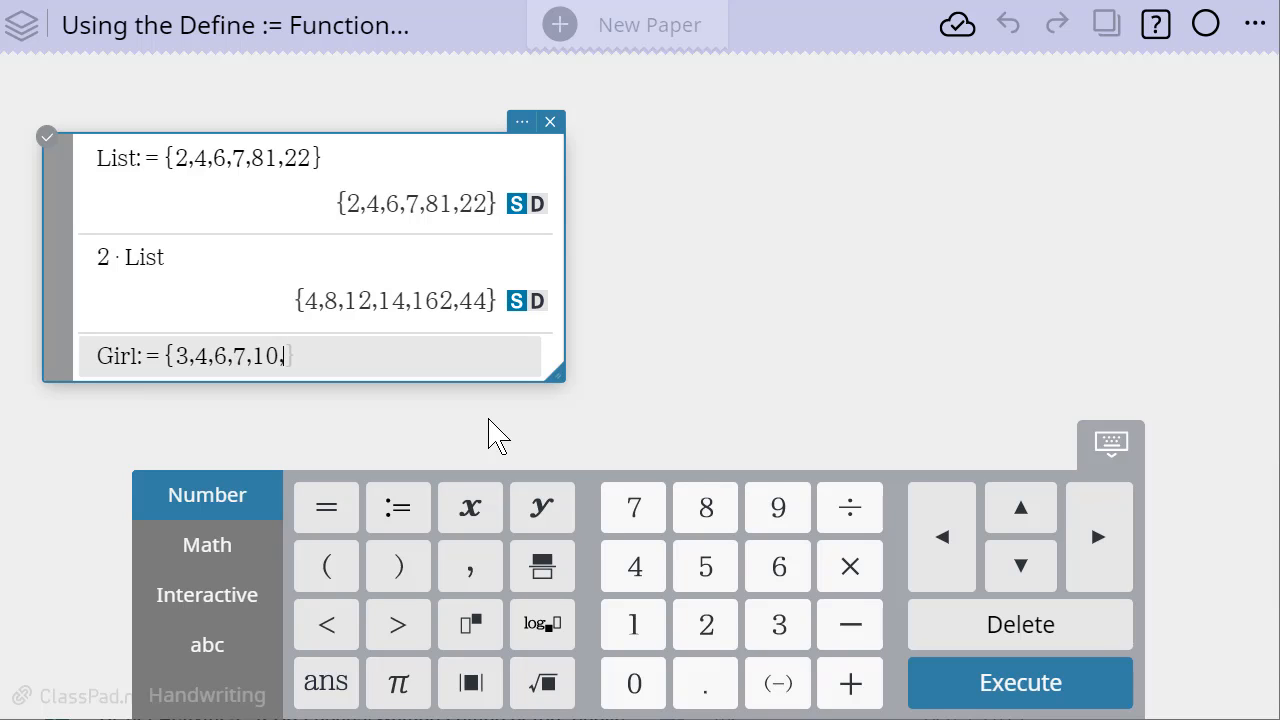
type("22")
key("BackSpace")
key("BackSpace")
type("32")
key("Return")
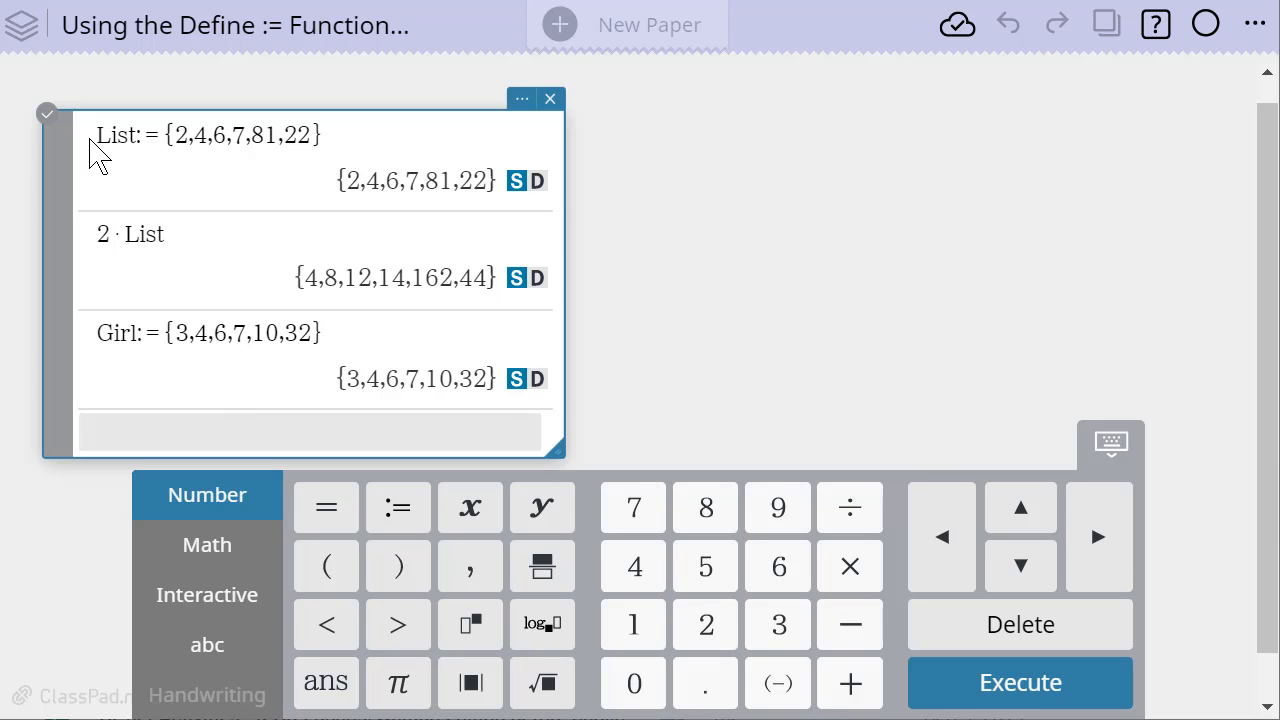
Step: Rename the first list definition from List to Boy and re-execute it
left_click(120, 134)
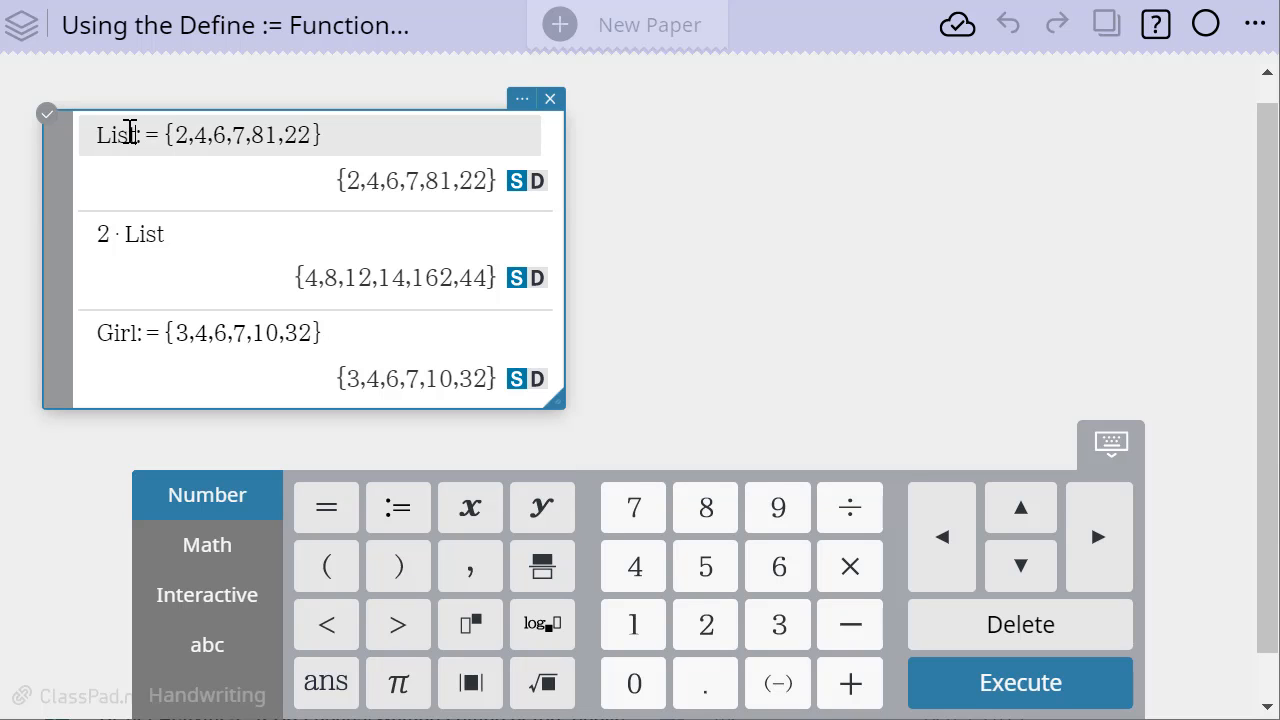
left_click_drag(129, 134, 99, 138)
type("Boy")
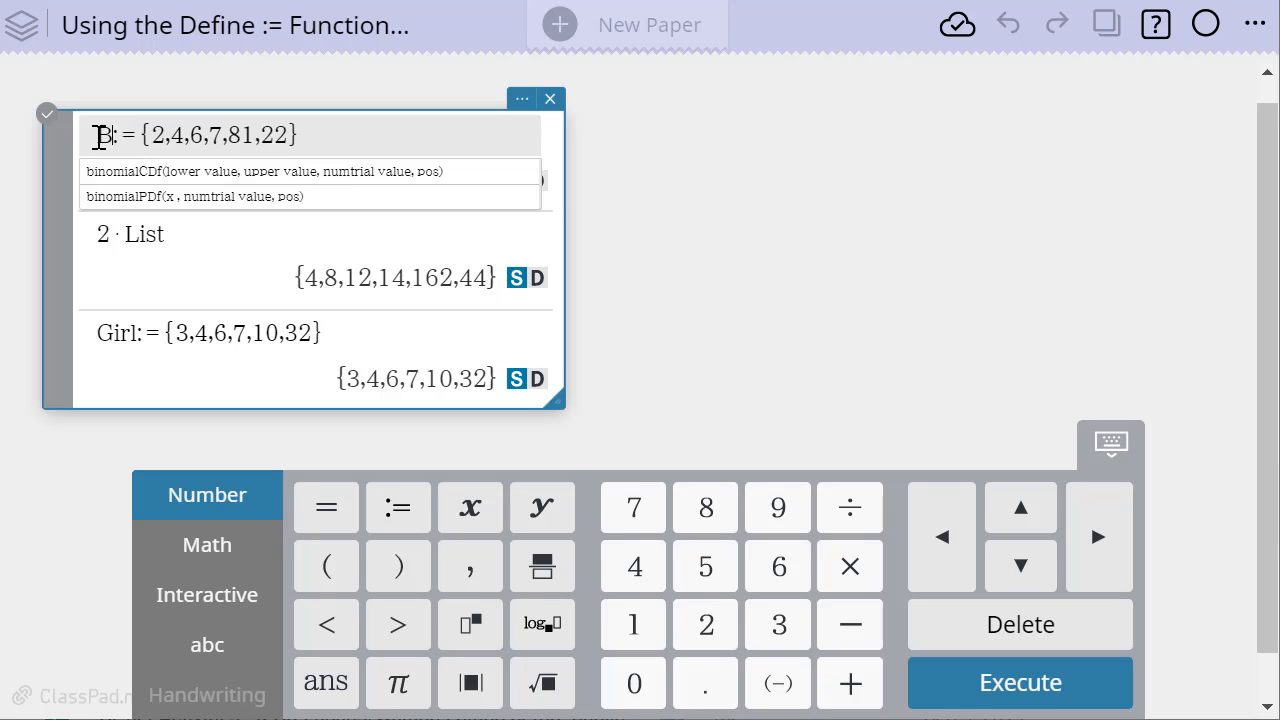
key("Return")
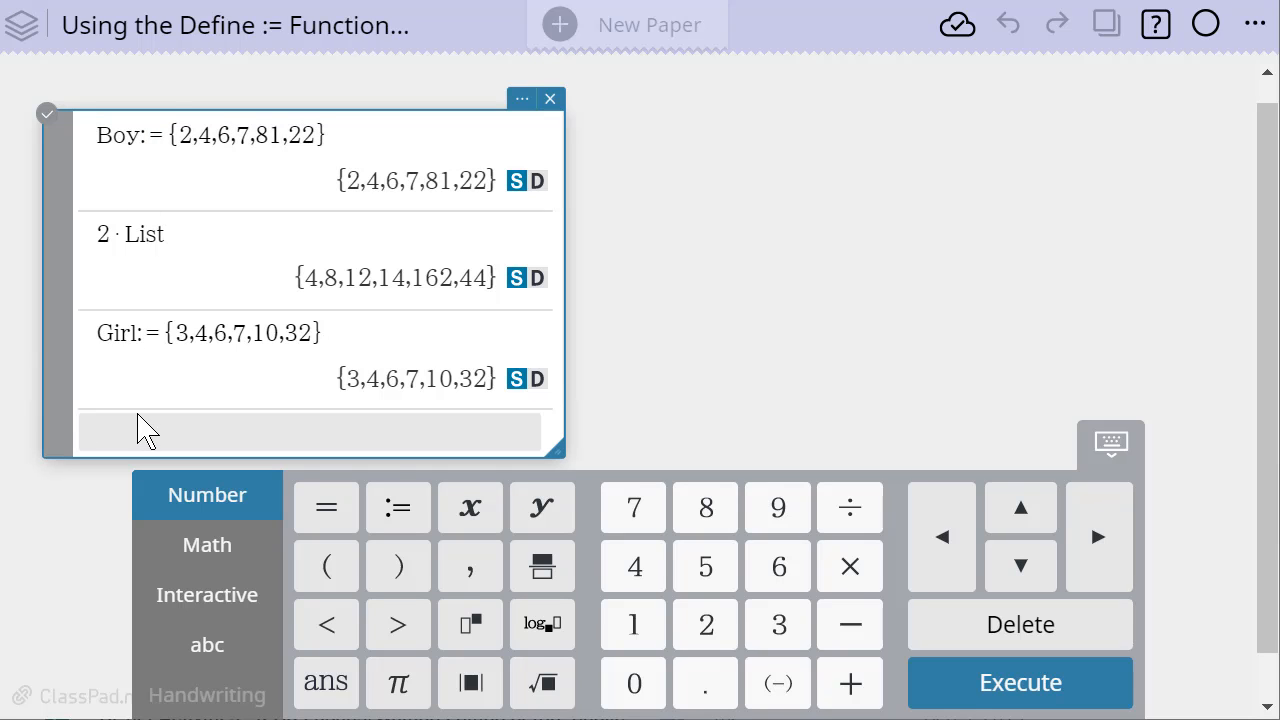
Step: Replace List with Boy in the doubling expression and recalculate 2·Boy
left_click(164, 232)
left_click_drag(166, 233, 128, 238)
type("Boy")
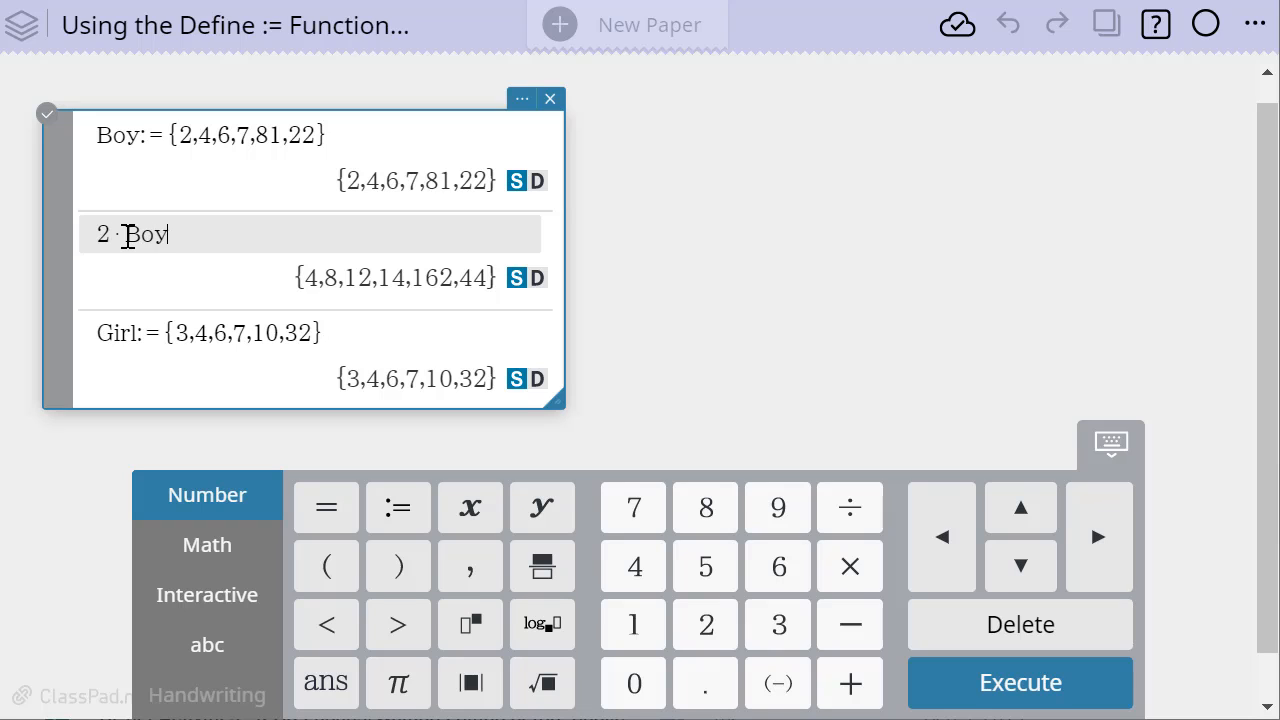
key("Return")
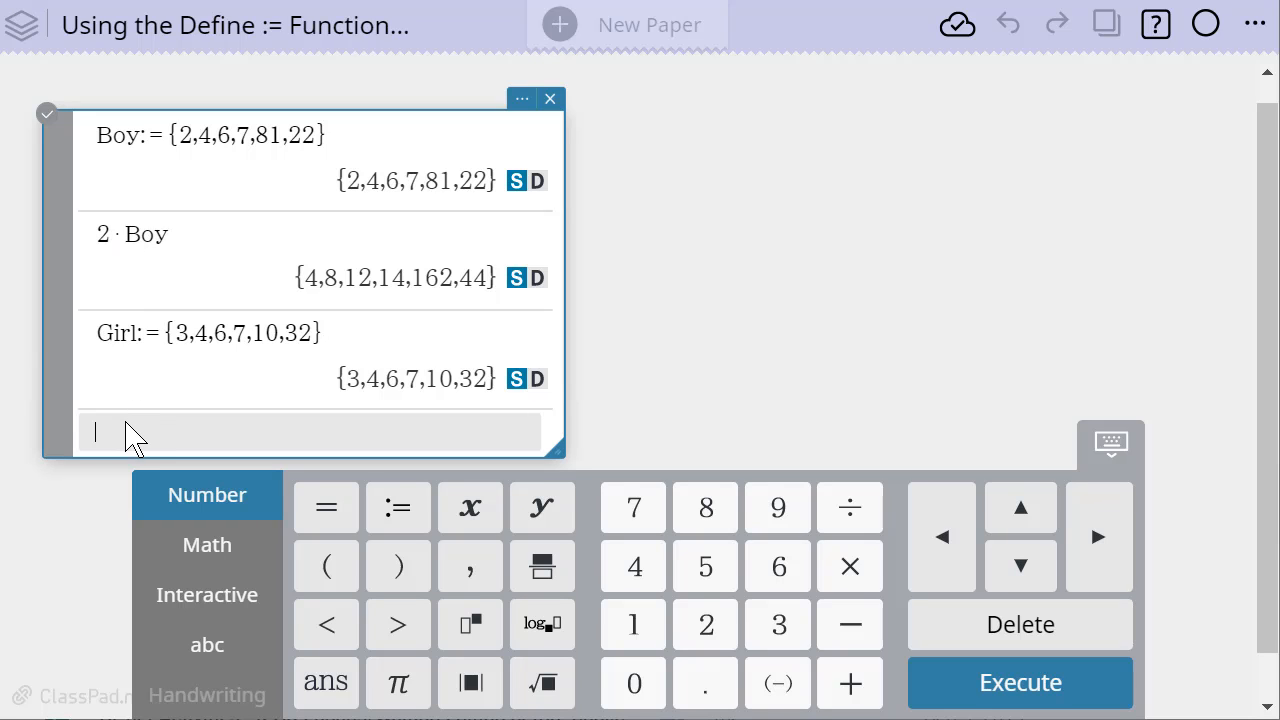
Step: Calculate the product Girl·Boy and the quotient Boy/Girl on two new lines
type("G")
type("irl")
type("*Boy")
key("Return")
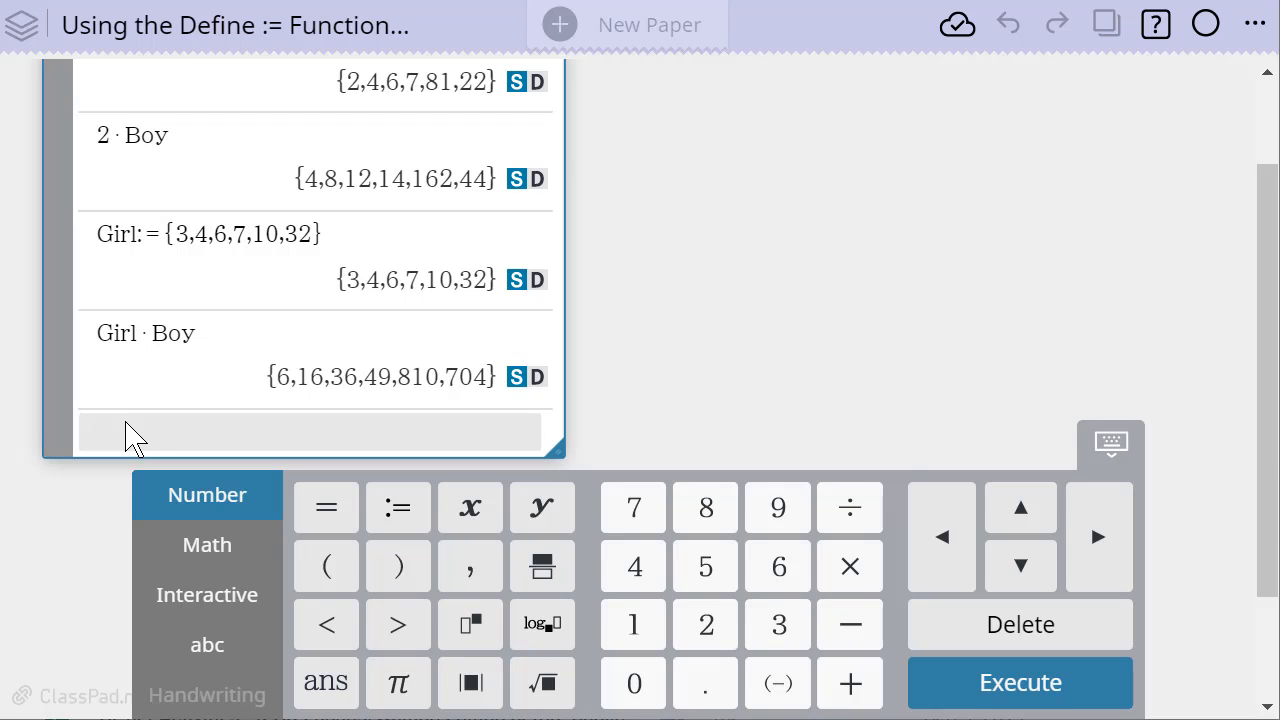
type("Boy/Girl")
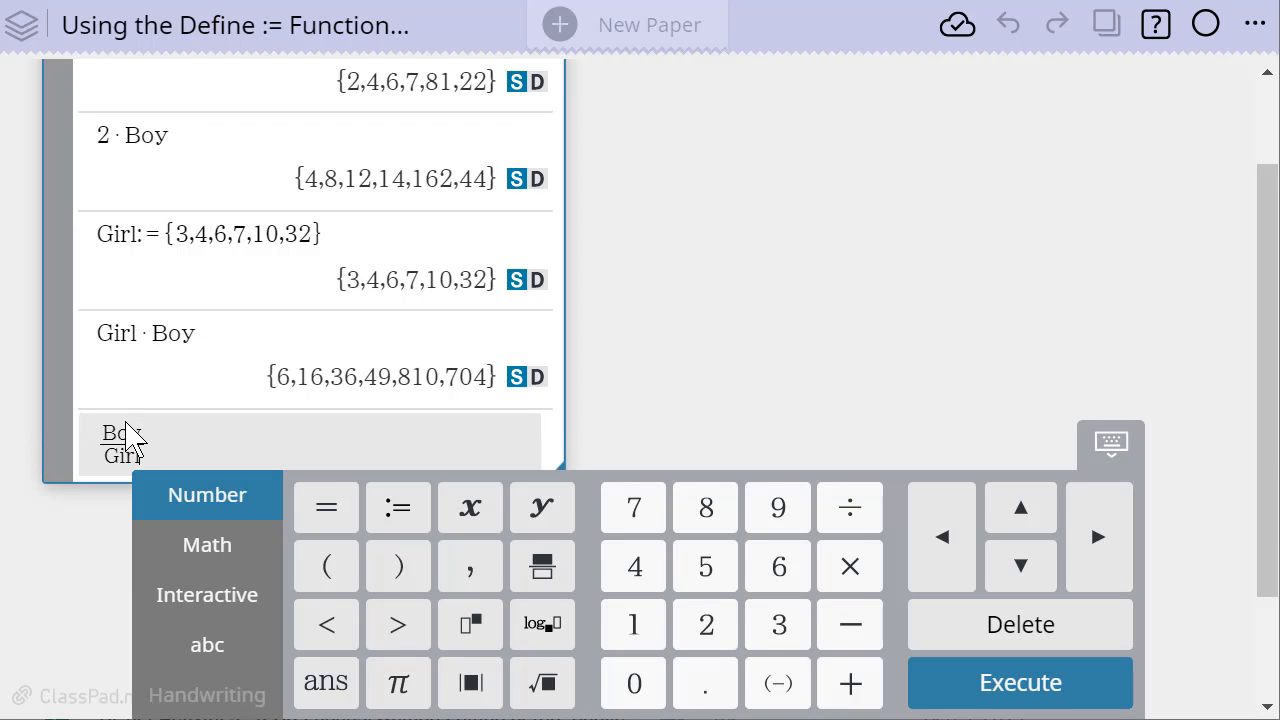
key("Return")
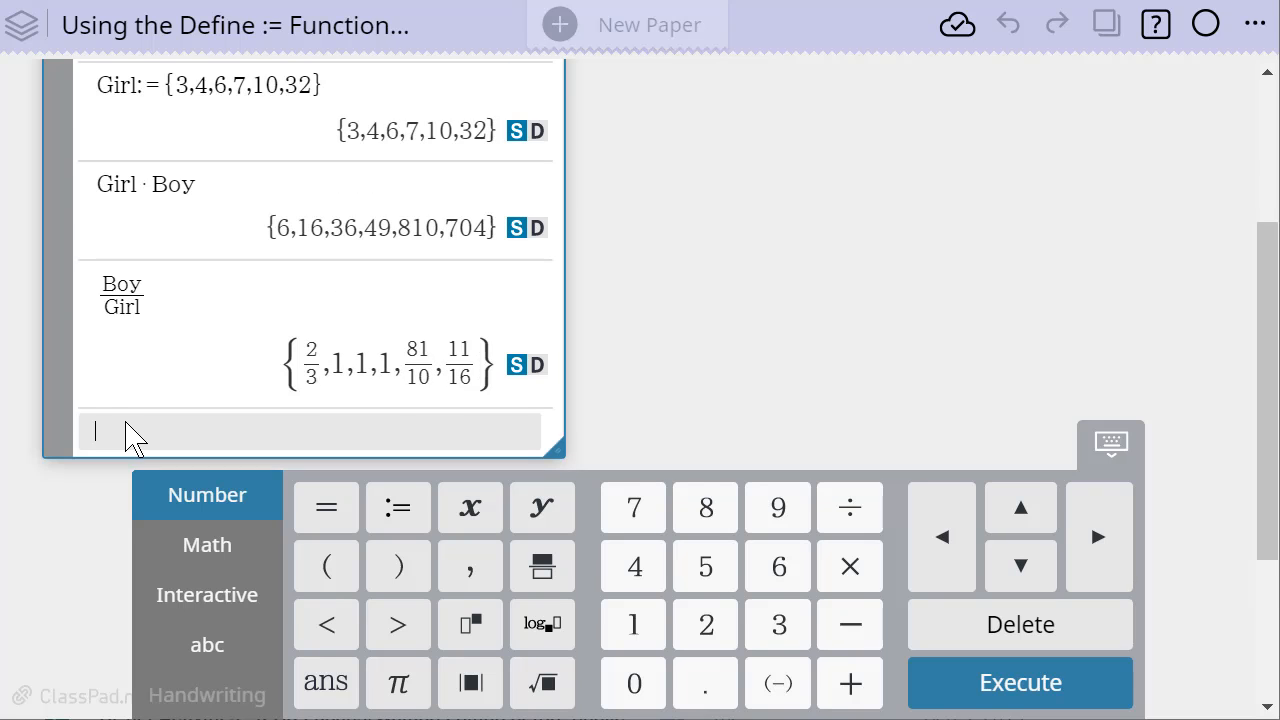
Step: Add a statistics table beside the calculations and name column A Boy to load that list
scroll(209, 200, "up", 3)
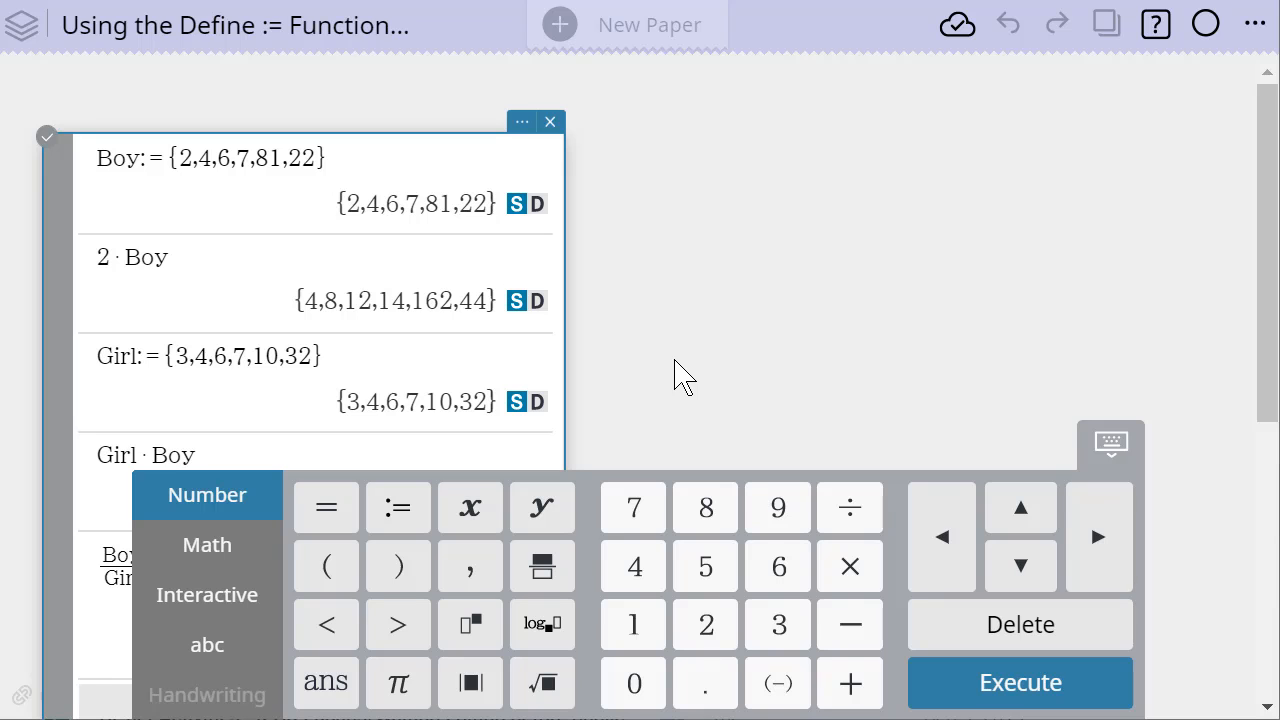
left_click(637, 162)
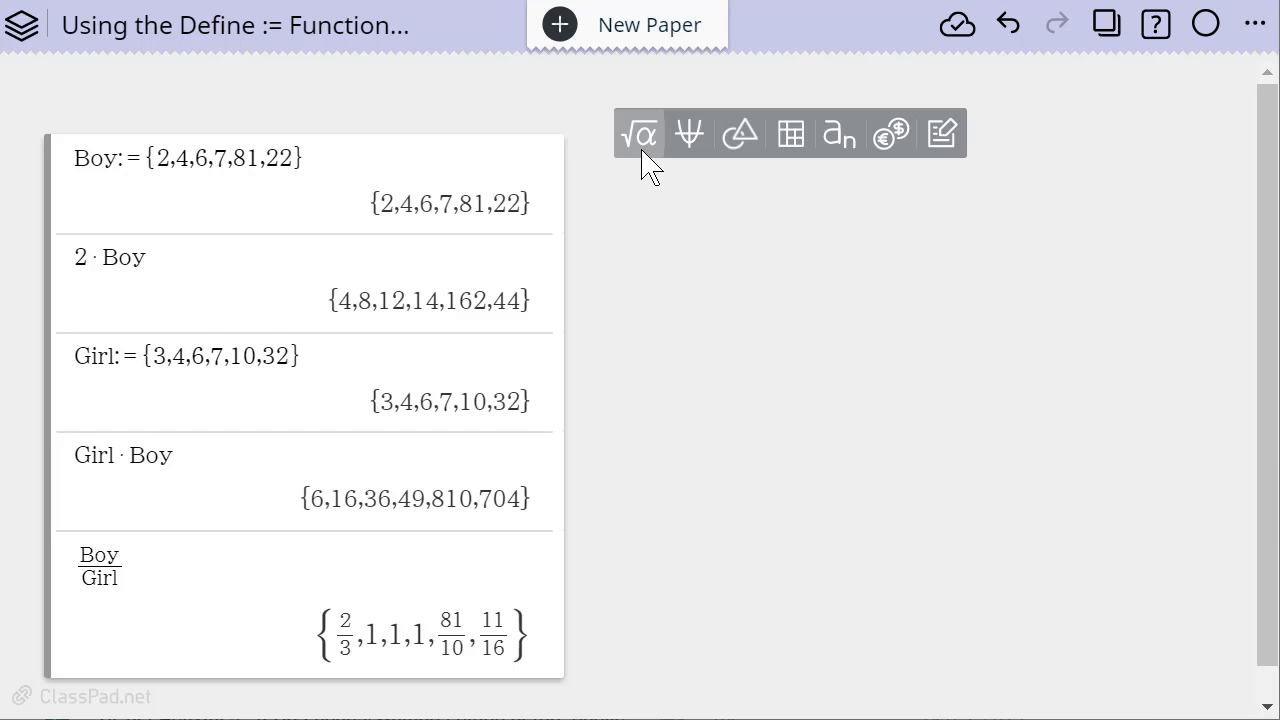
left_click(792, 134)
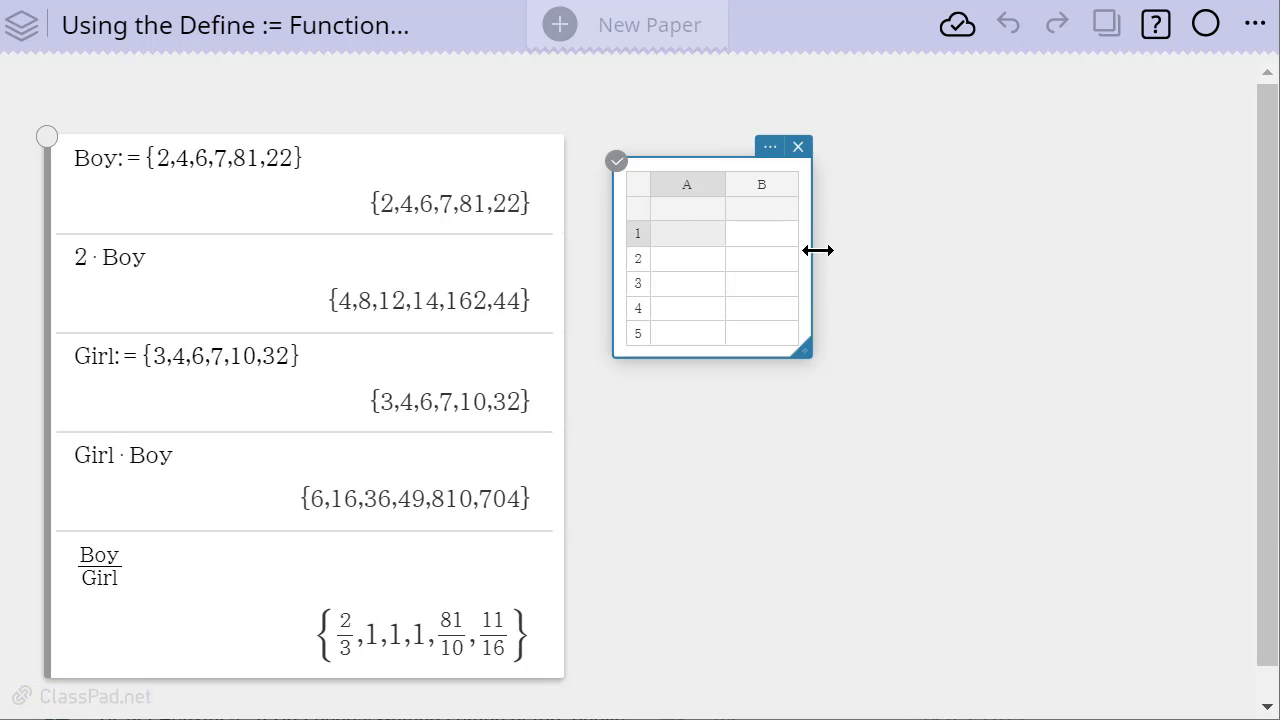
left_click(687, 212)
type("Boy")
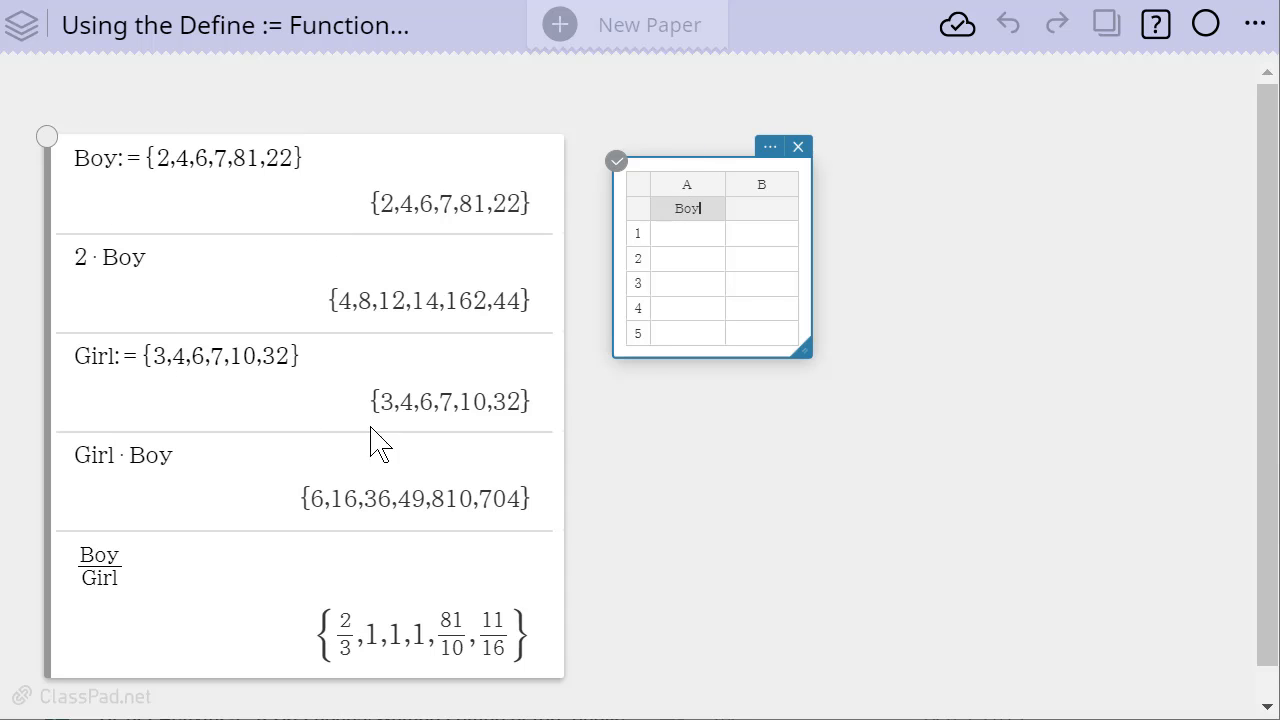
key("Return")
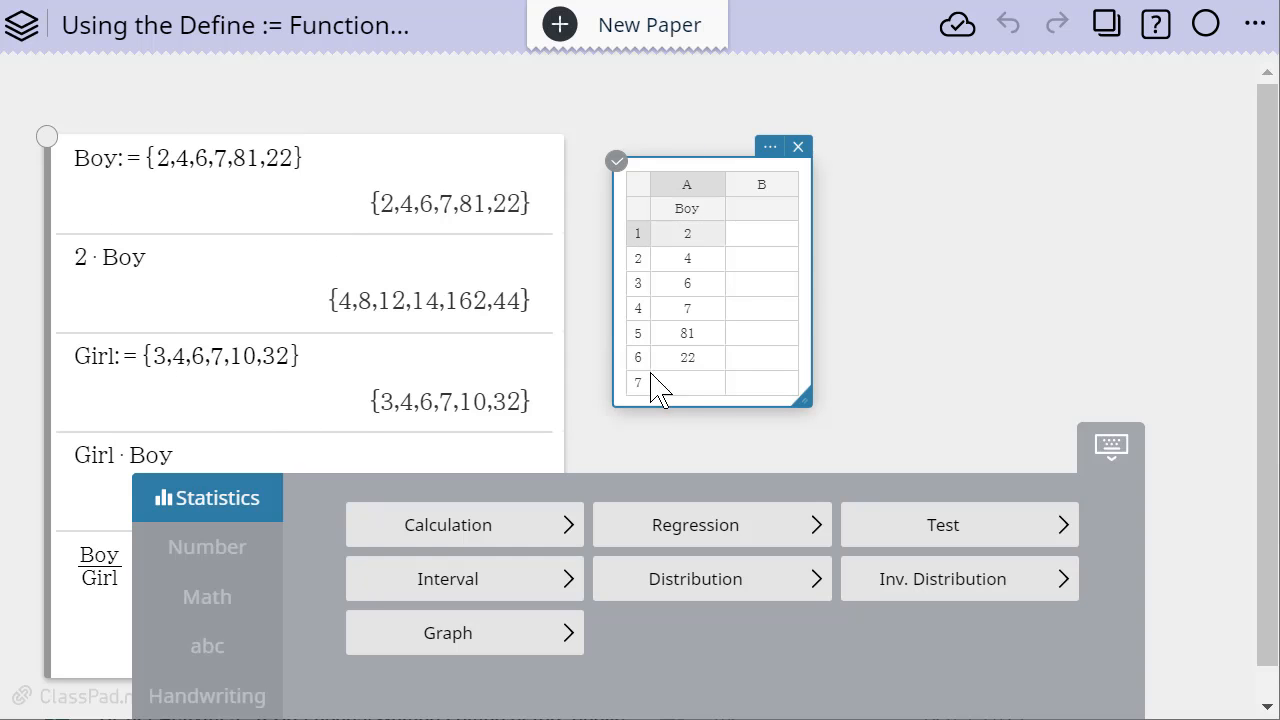
Step: Name column B of the statistics table Girl to load the second list
left_click(764, 210)
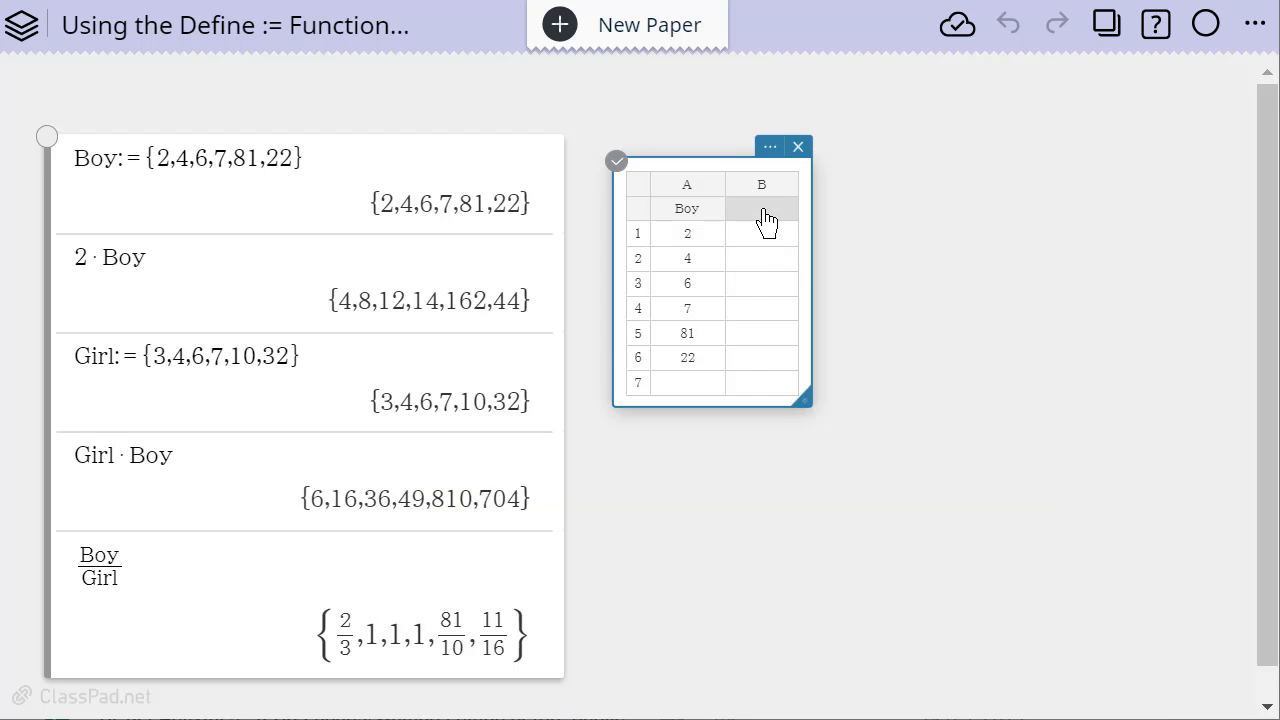
type("Girl")
key("Return")
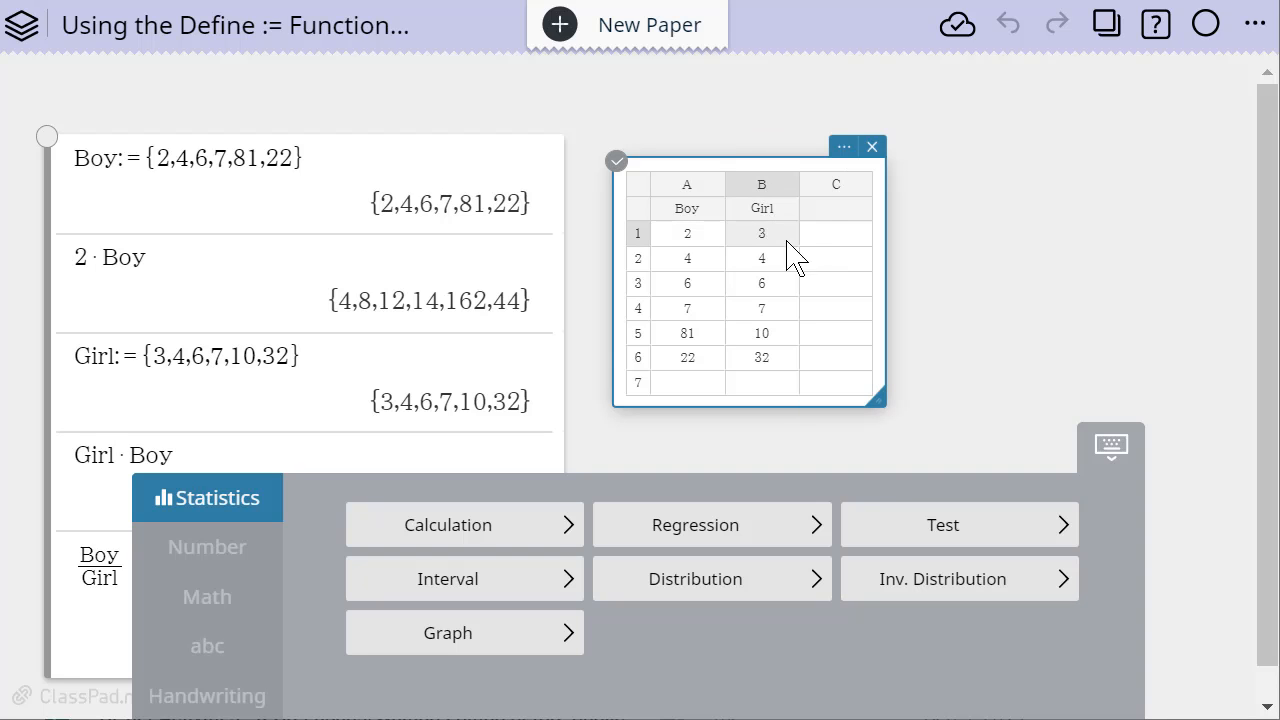
Step: Define the variable ratio as Boy/Girl on a new line below the existing calculations
left_click(840, 210)
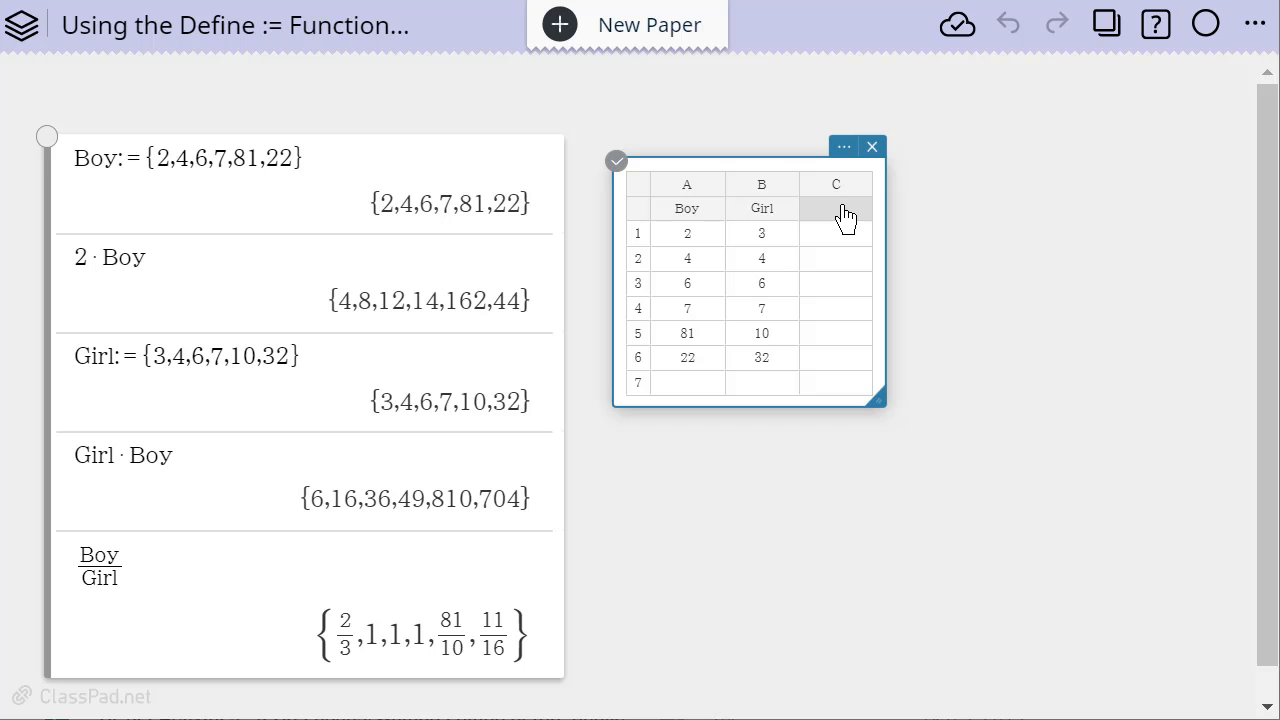
scroll(257, 520, "down", 1)
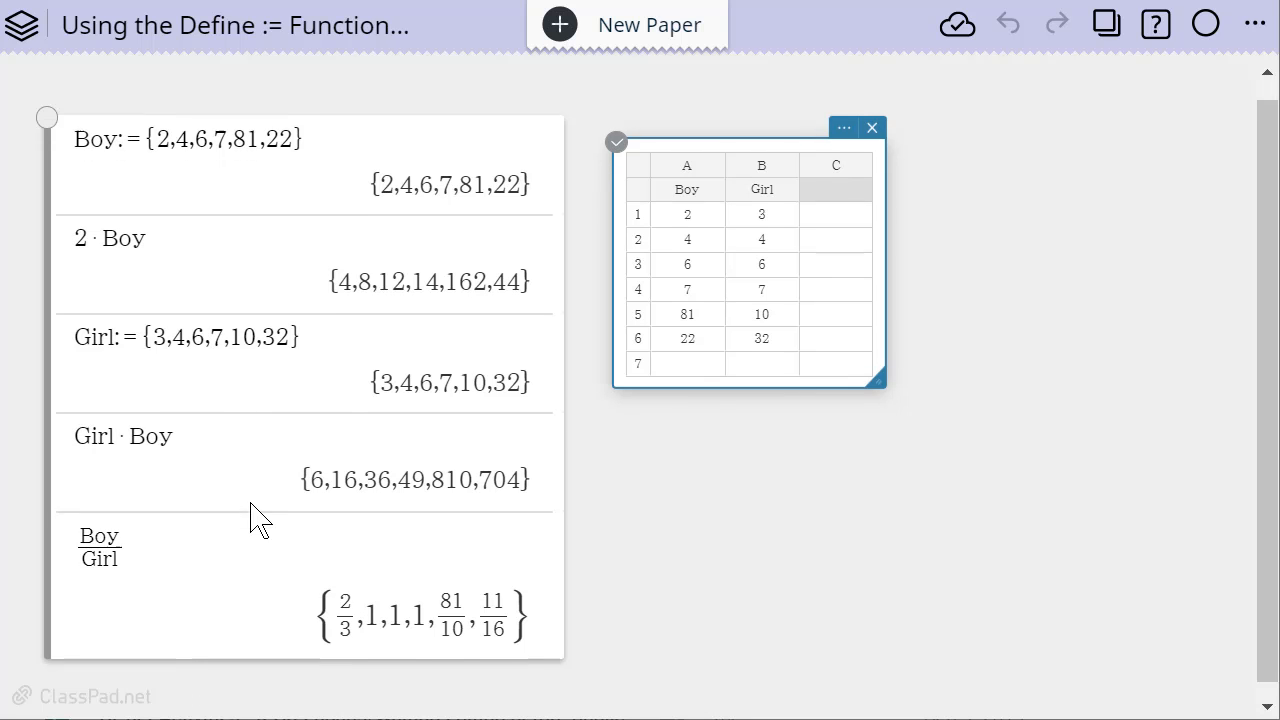
left_click(202, 565)
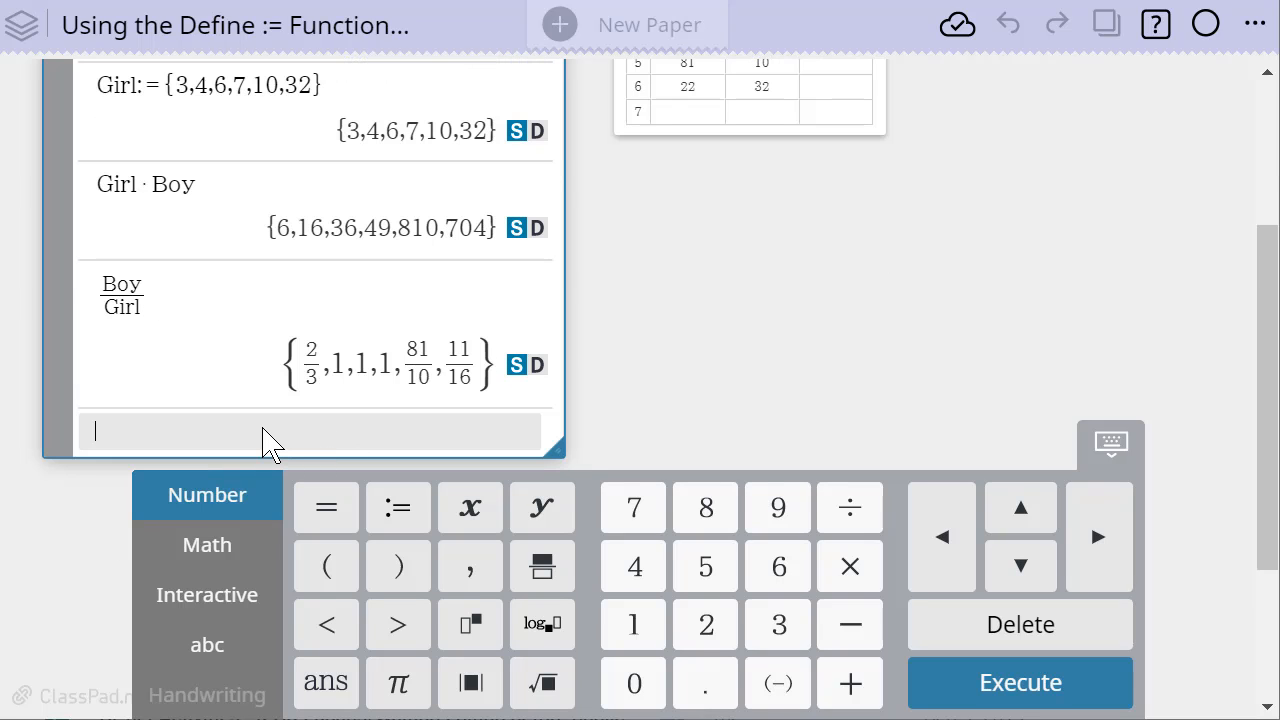
type("ratio:=Boy/")
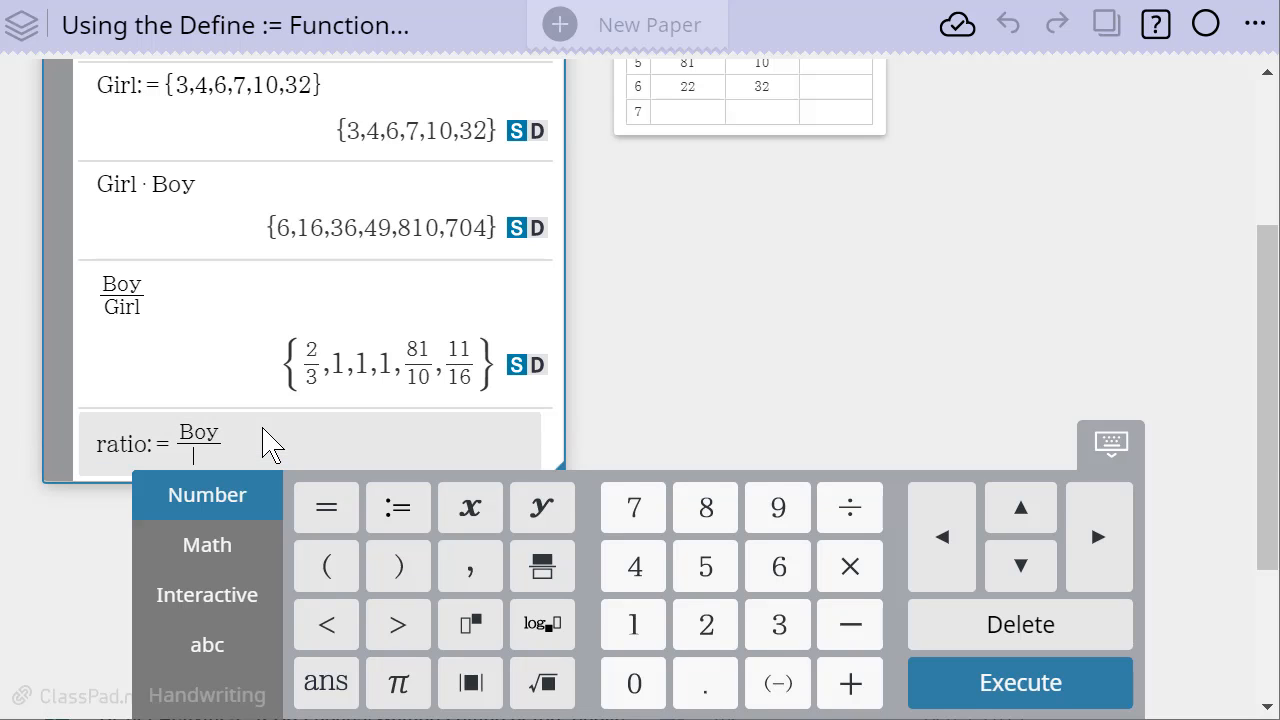
type("Girl")
key("Return")
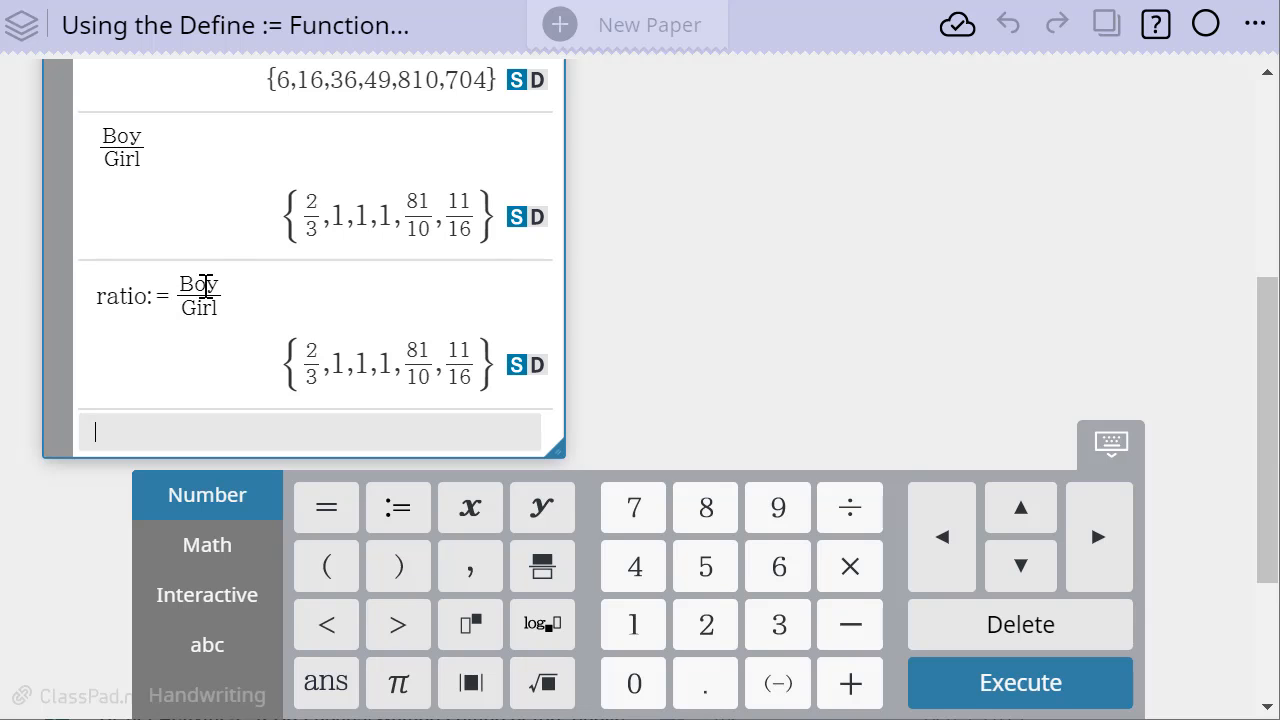
Step: Name column C of the statistics table ratio to load the quotient list
scroll(590, 225, "up", 5)
left_click(837, 215)
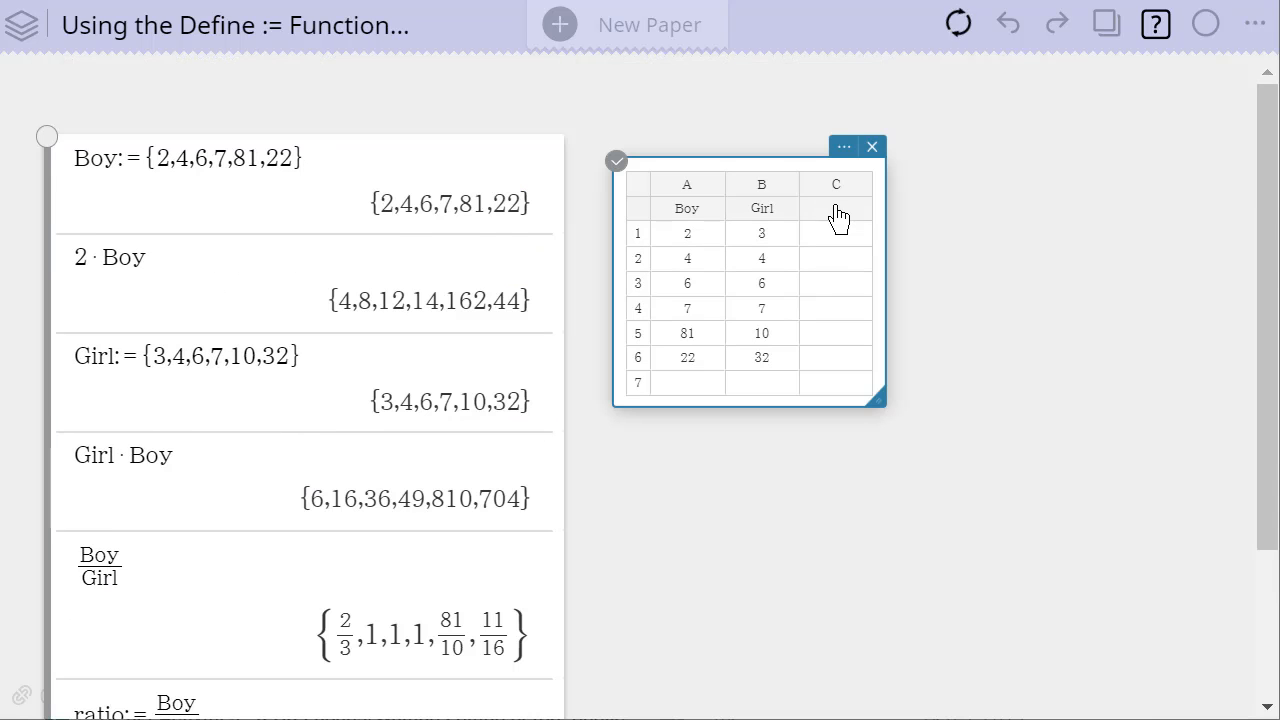
type("ratio")
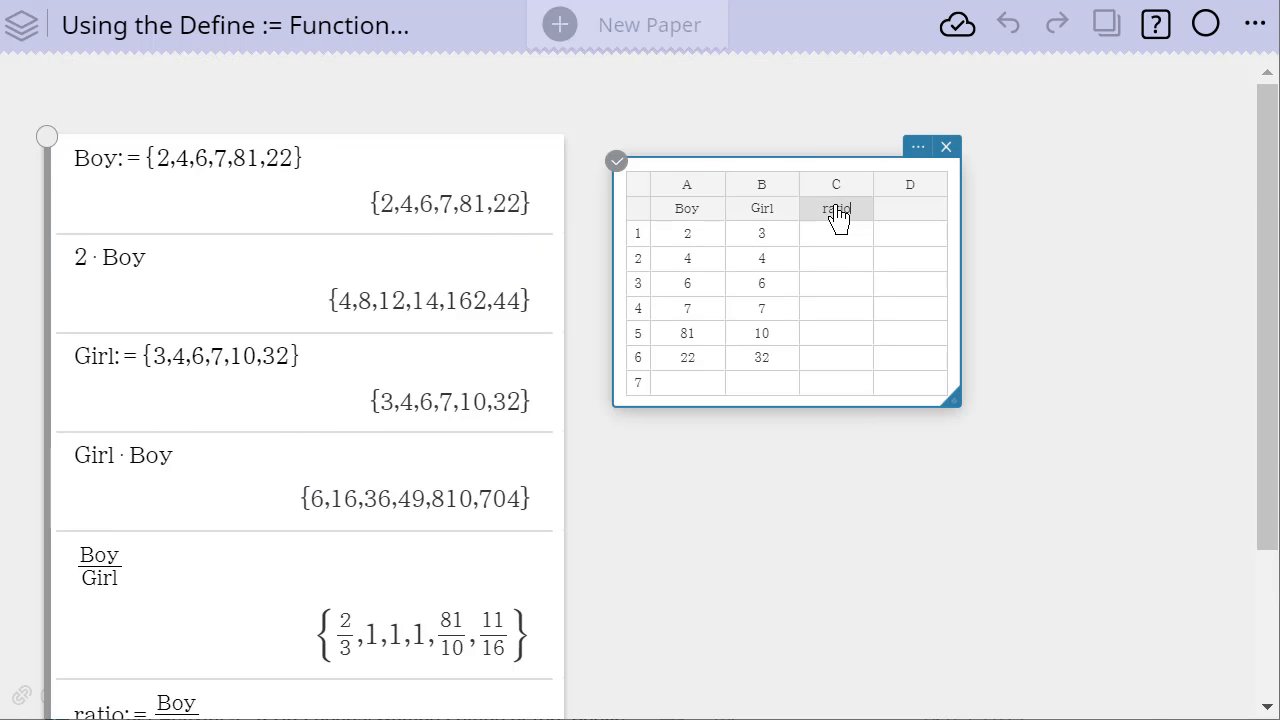
key("Return")
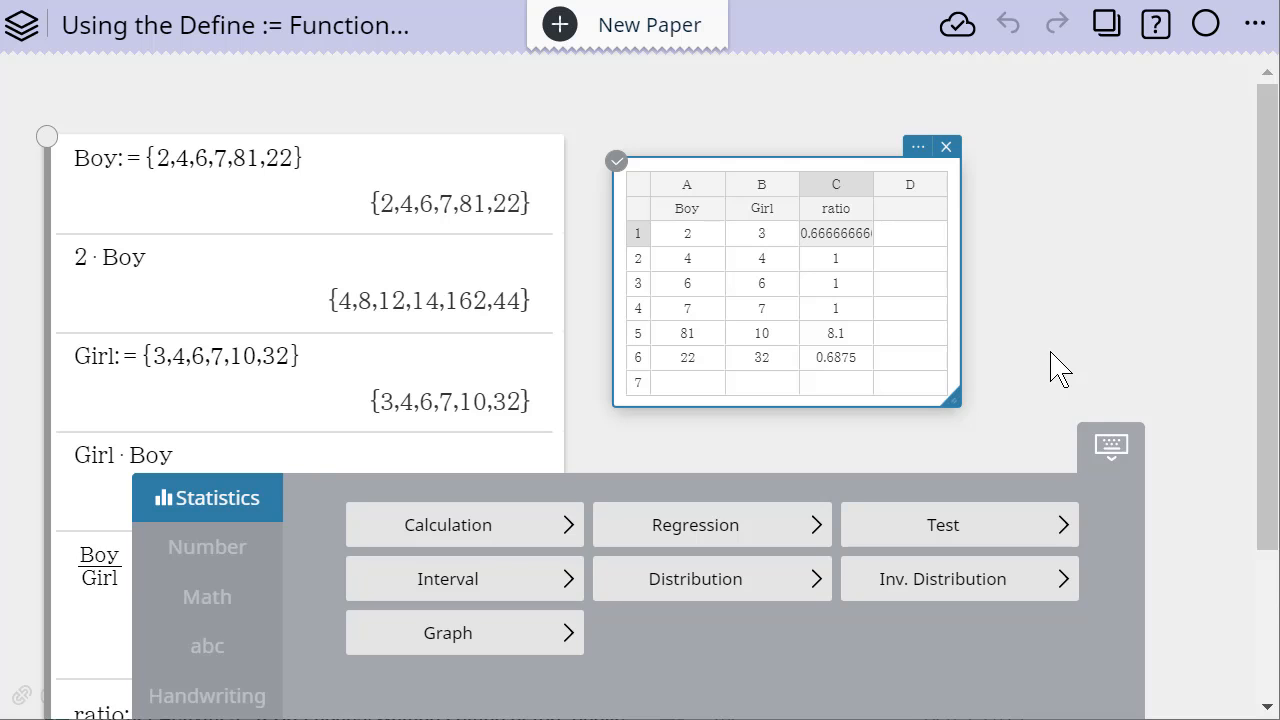
Step: Add a new calculation note on the blank paper below the list calculations and align it with their left edge
scroll(980, 380, "down", 3)
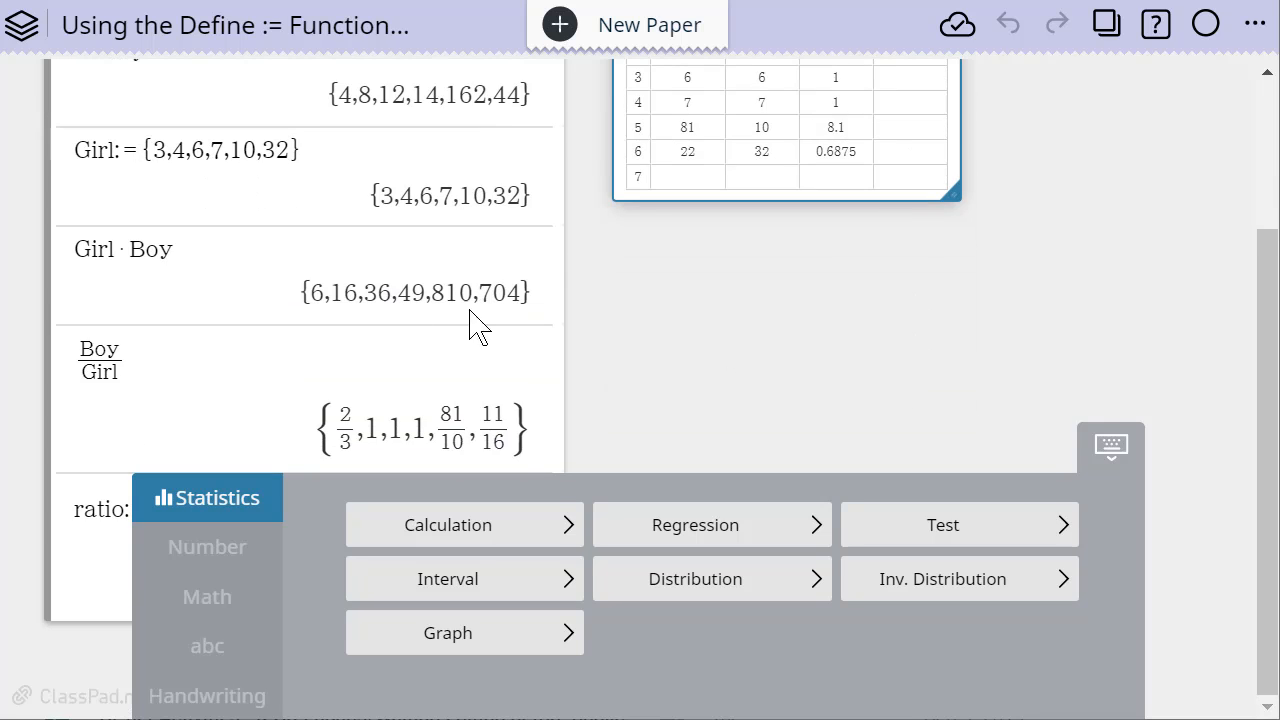
left_click(909, 418)
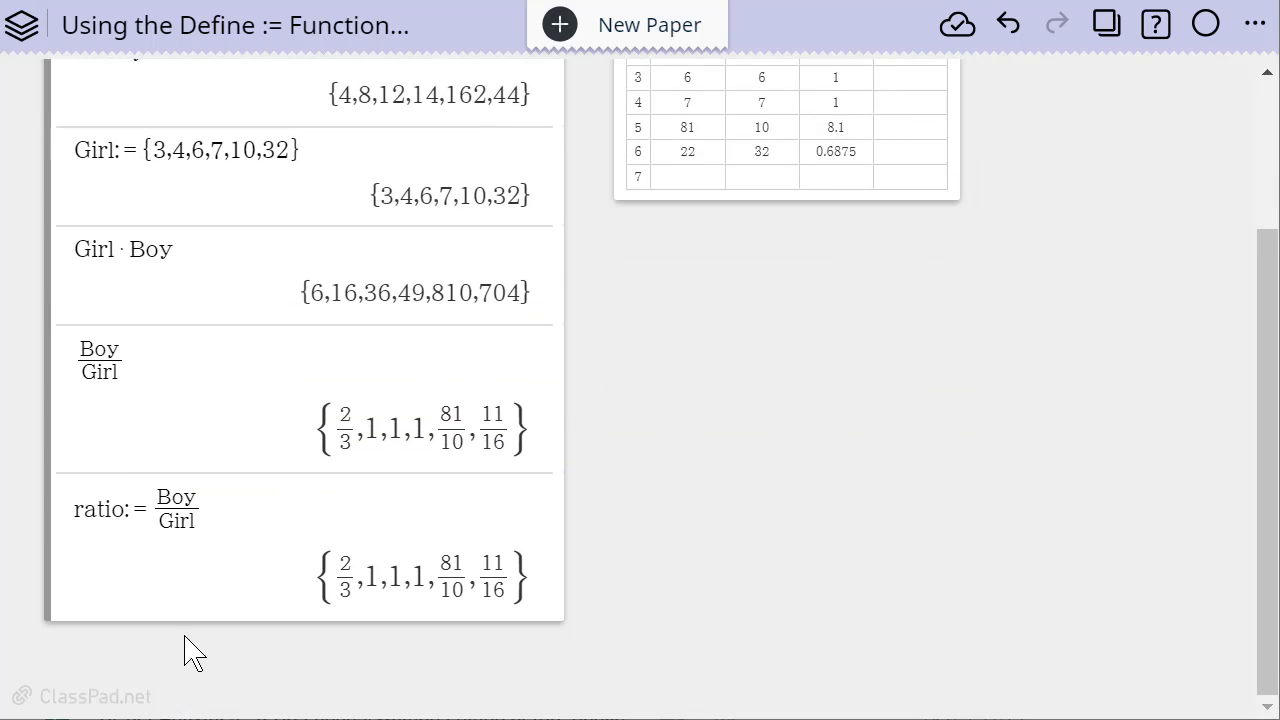
left_click(467, 683)
left_click(471, 647)
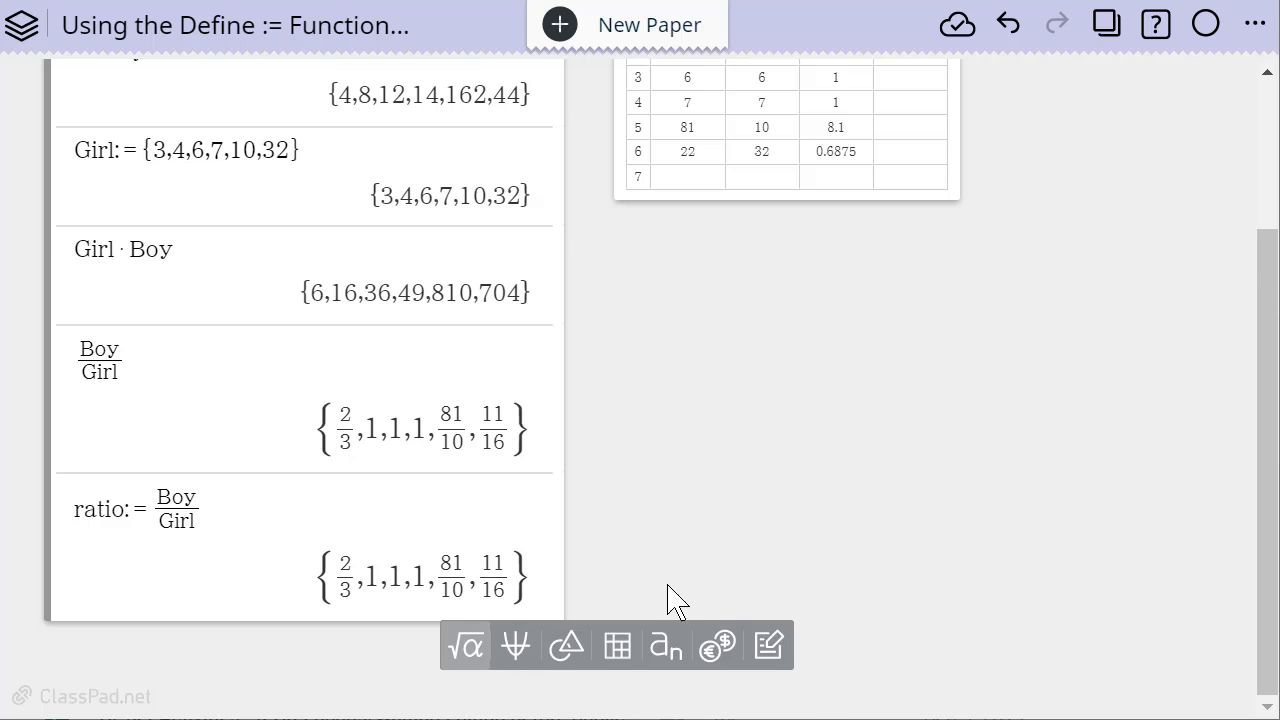
scroll(675, 418, "down", 4)
left_click_drag(441, 127, 49, 166)
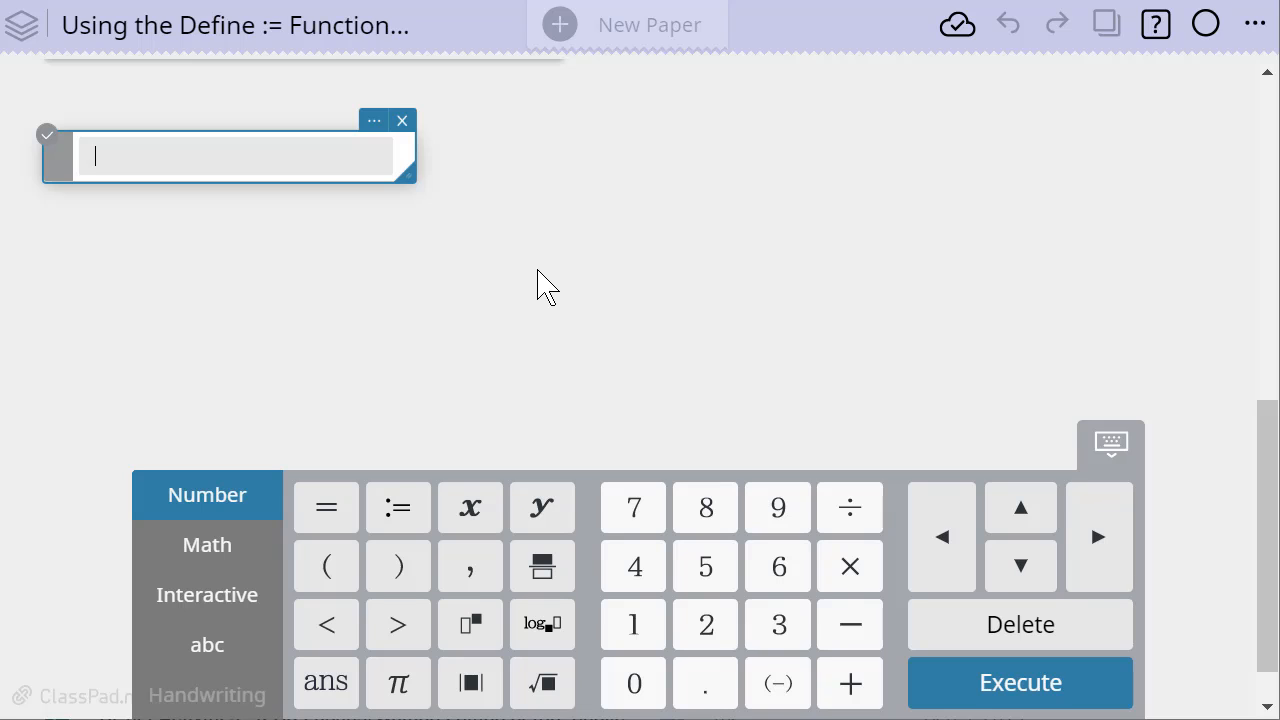
Step: Define the function f(x):=x^2+2x-1 in the new calculation note
type("f(x)")
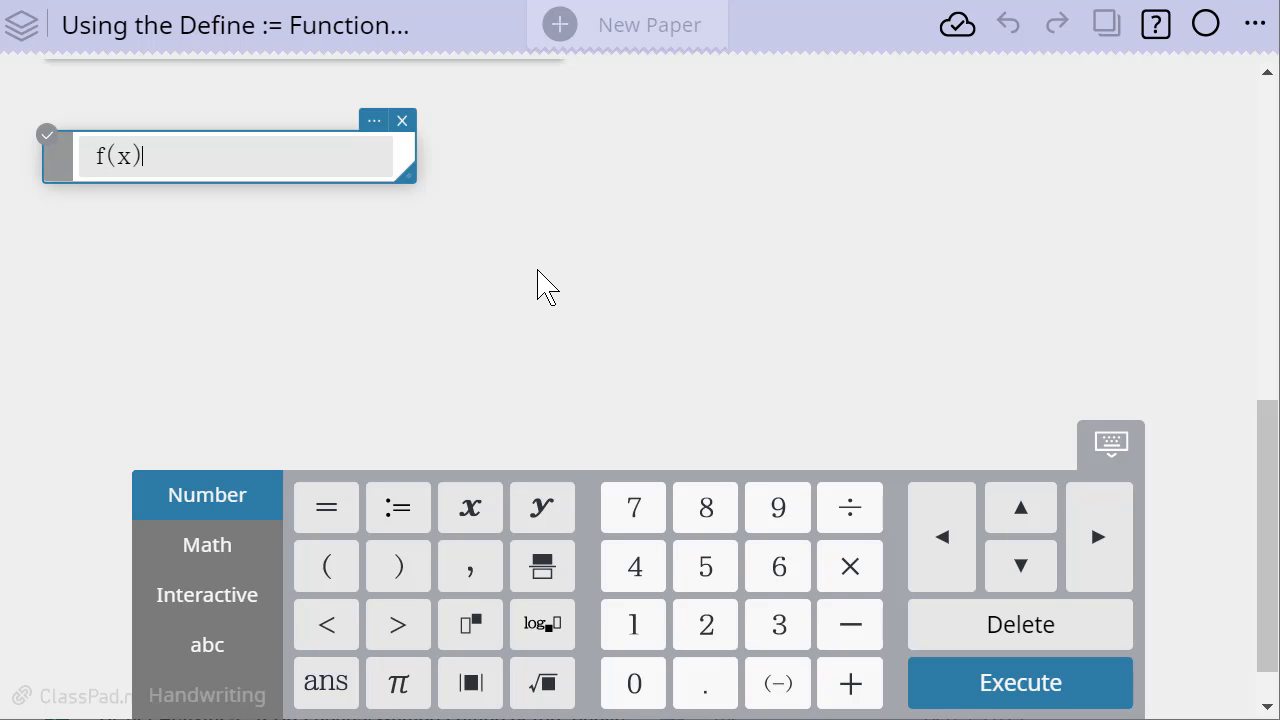
type(":=x^2-2")
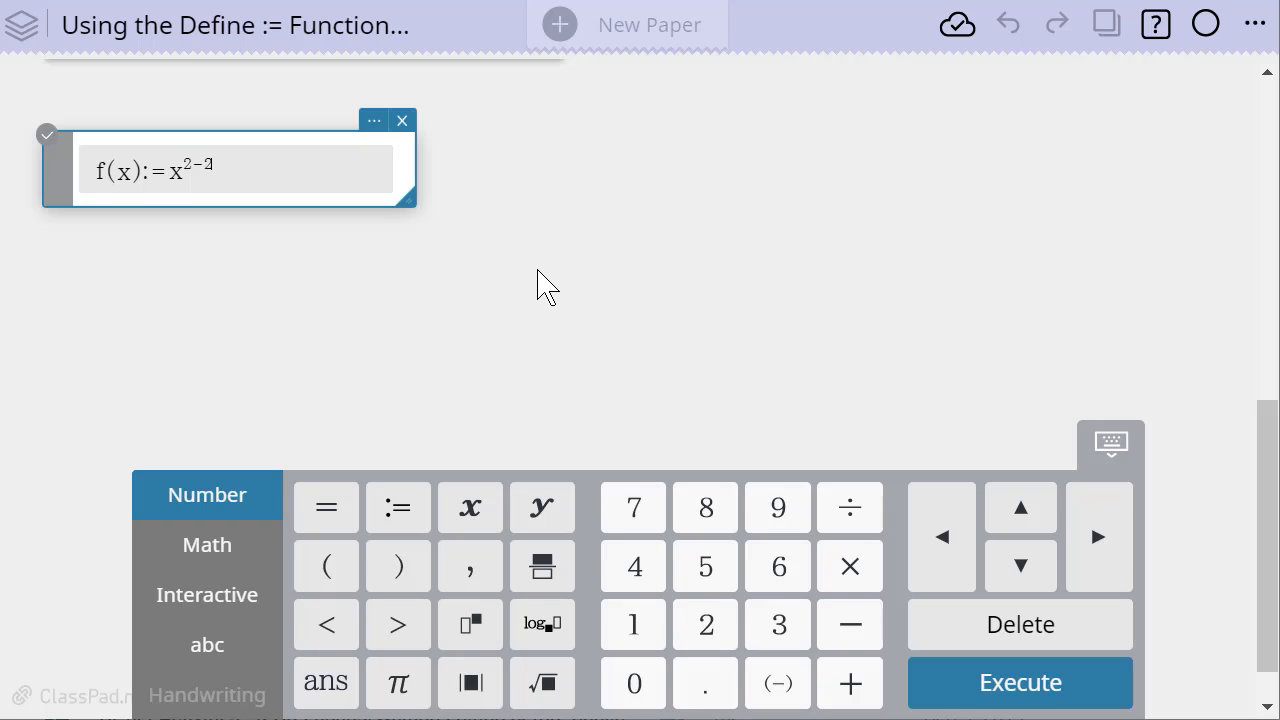
type("x+")
key("BackSpace")
key("BackSpace")
key("BackSpace")
key("BackSpace")
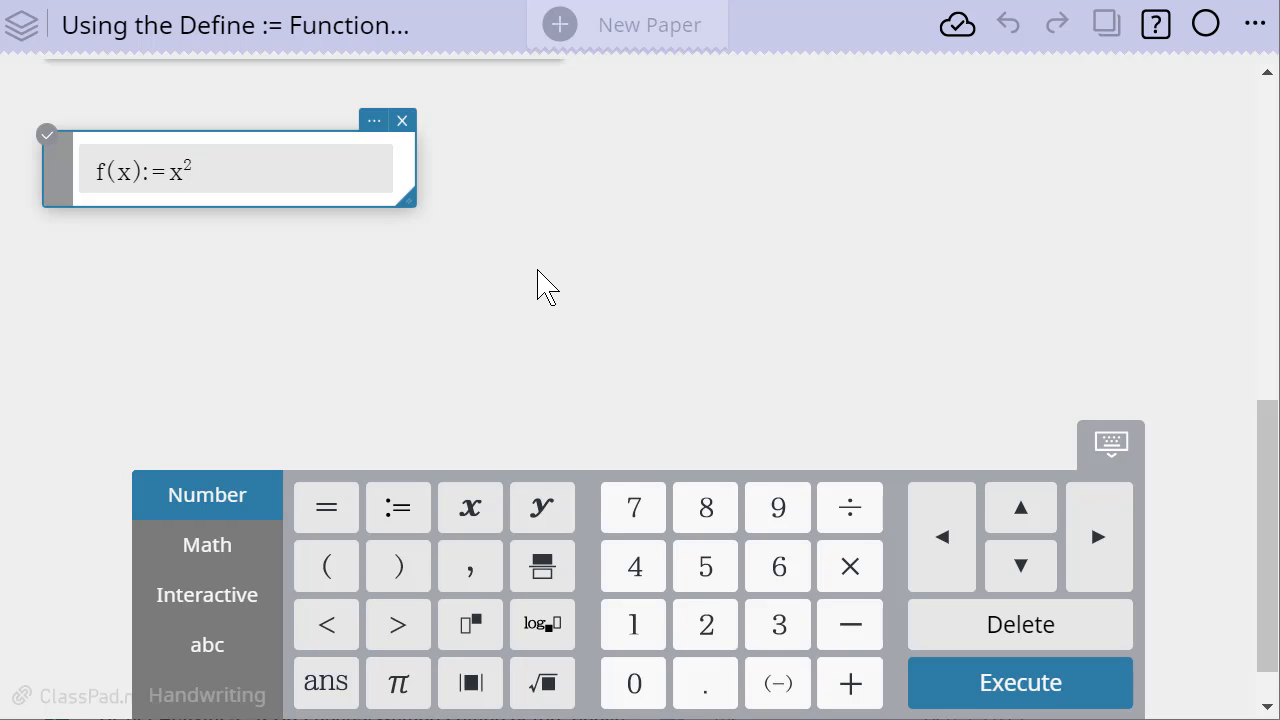
key("Right")
type("+2x-1")
key("Return")
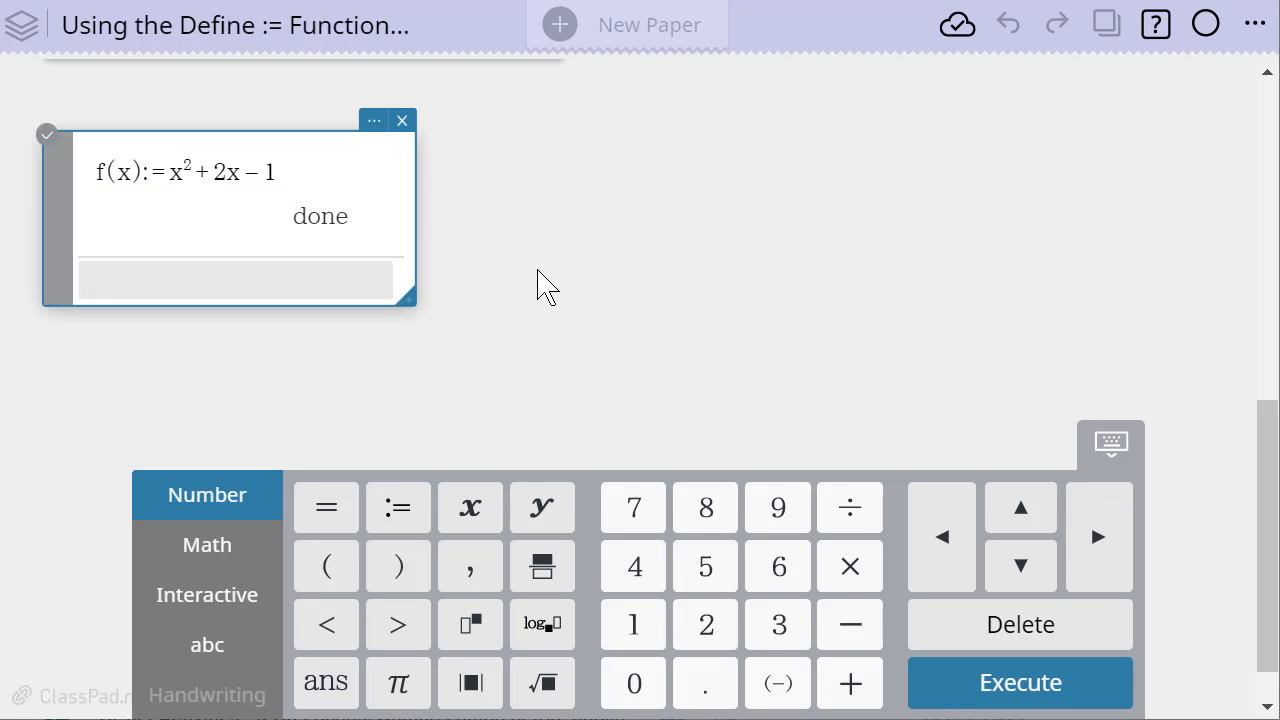
Step: Evaluate f(3) and f(cat) on two new lines below the function definition
type("f(")
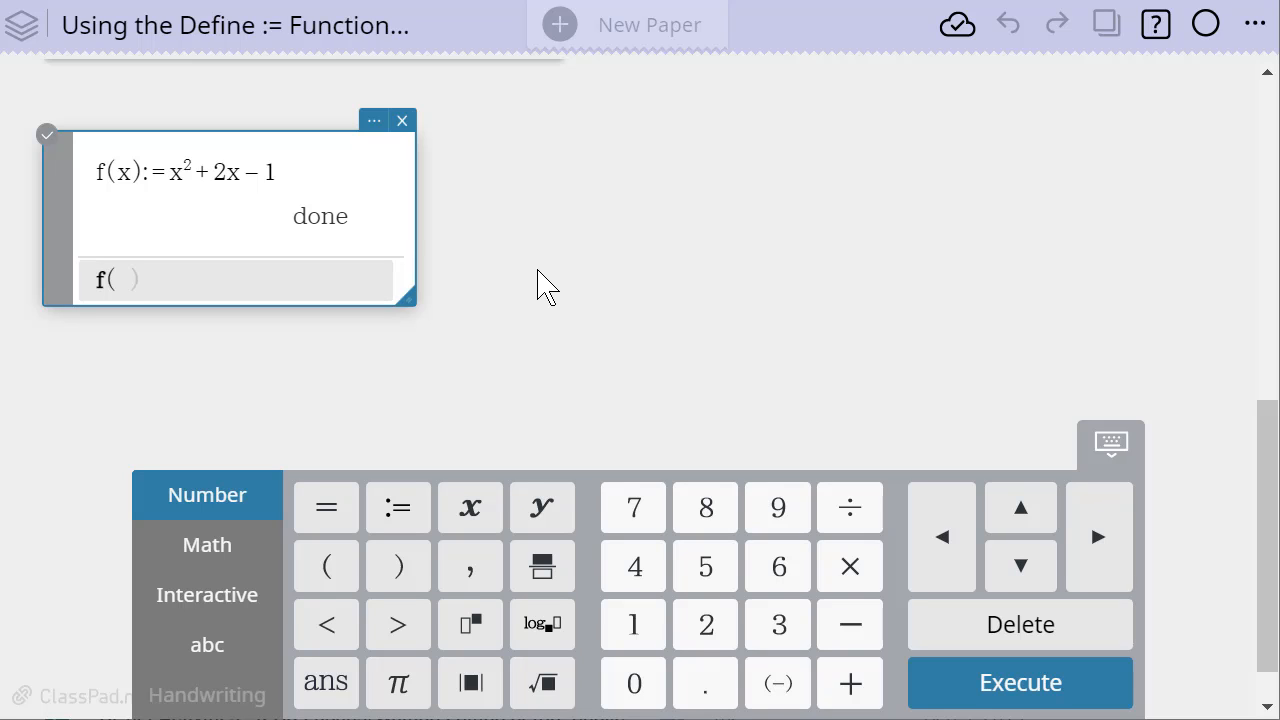
type("3")
key("Return")
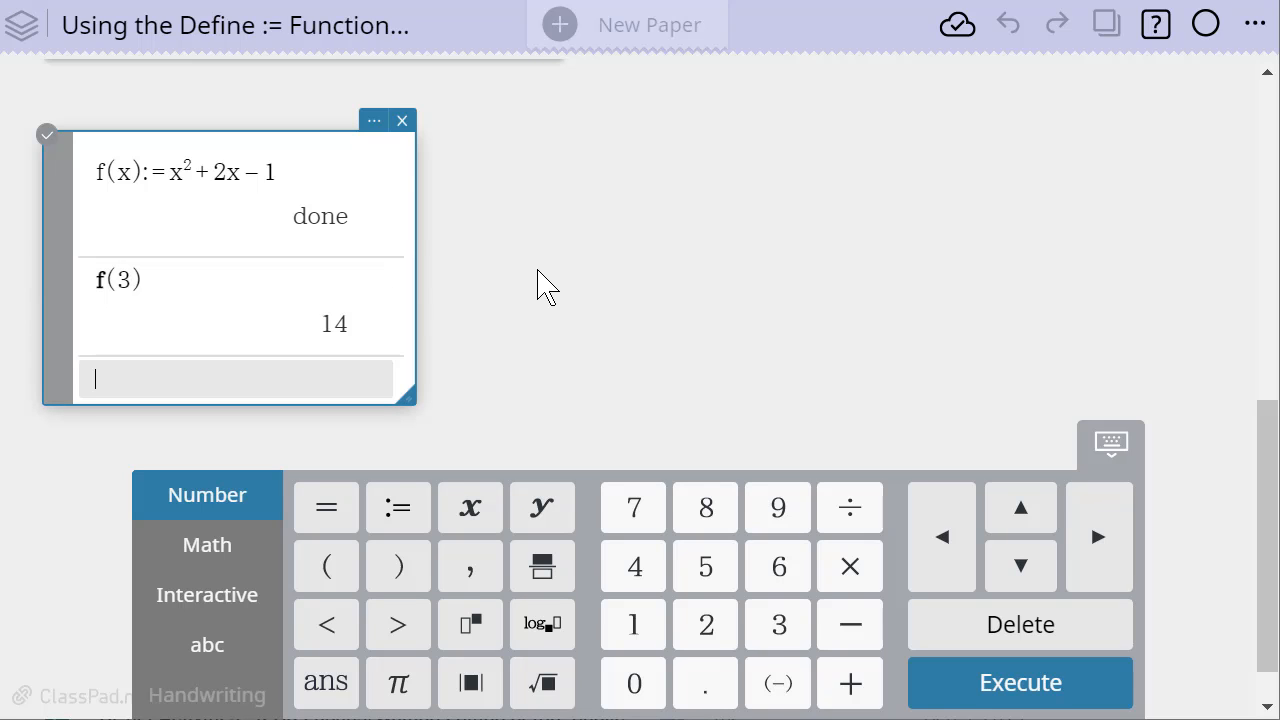
type("(")
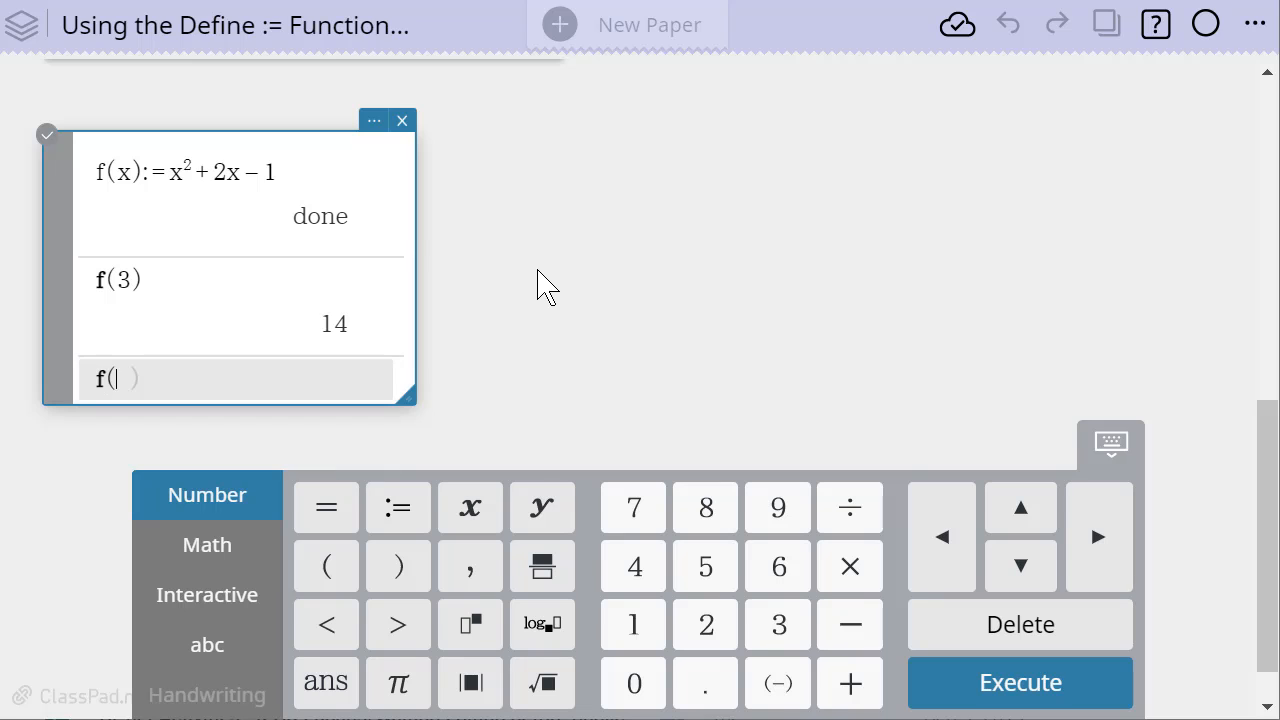
type("cat")
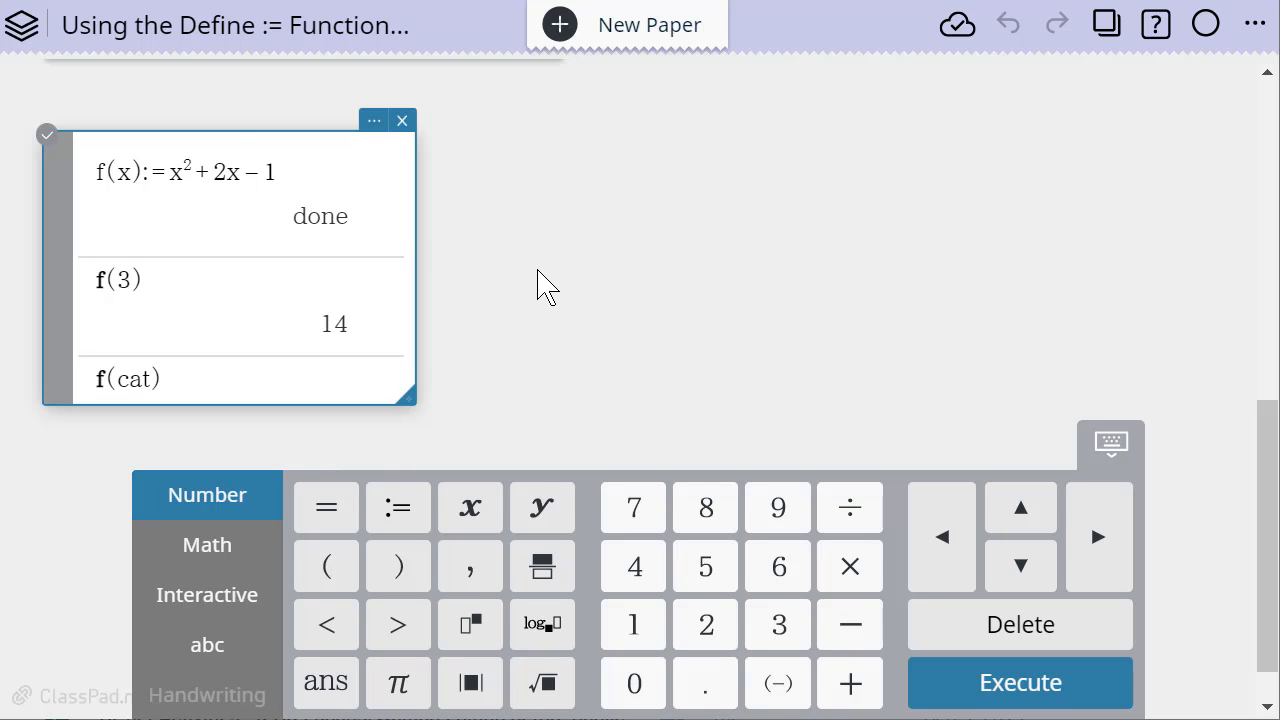
key("Return")
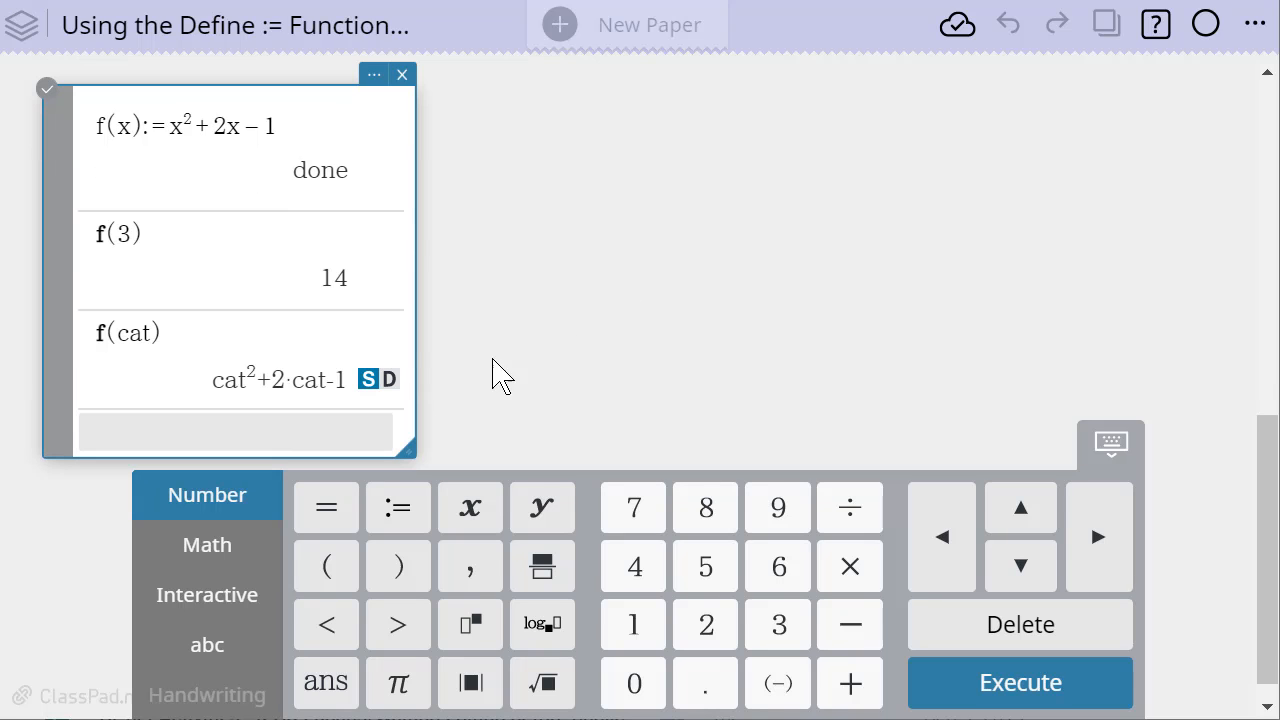
Step: Widen the function's calculation note and evaluate f(a) on a new line
left_click_drag(418, 318, 614, 305)
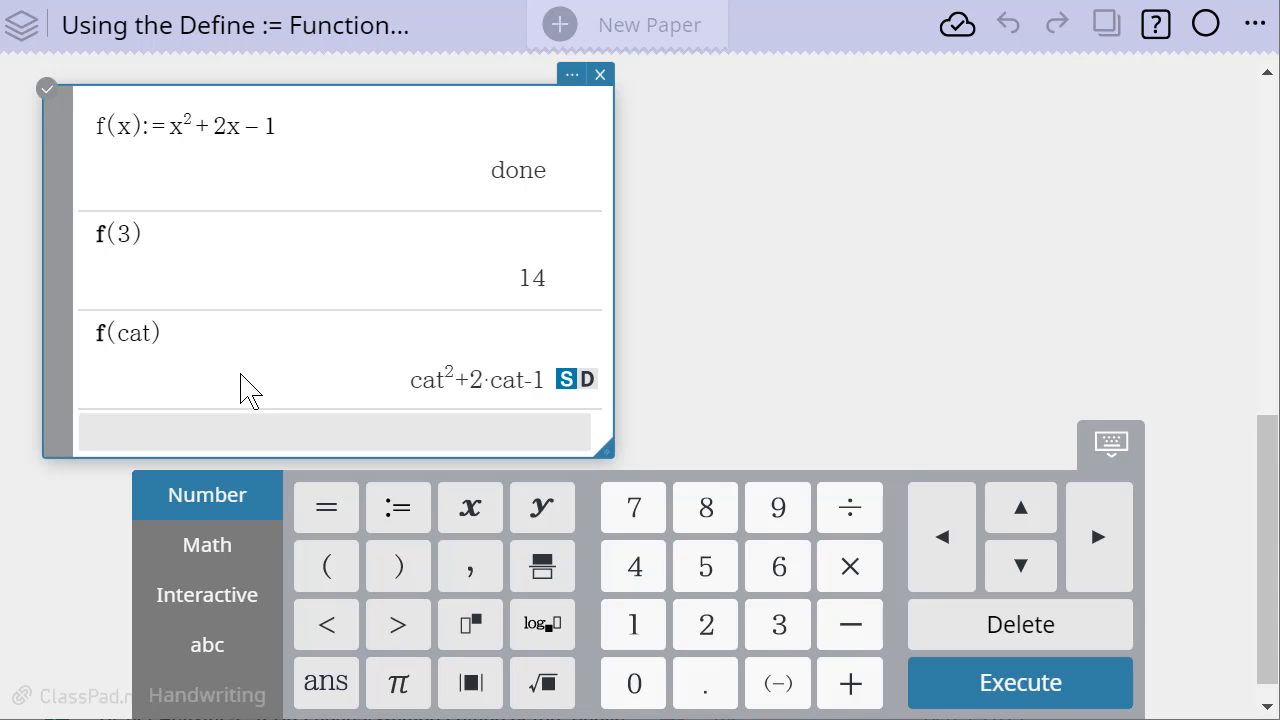
type("f(x")
key("BackSpace")
type("a")
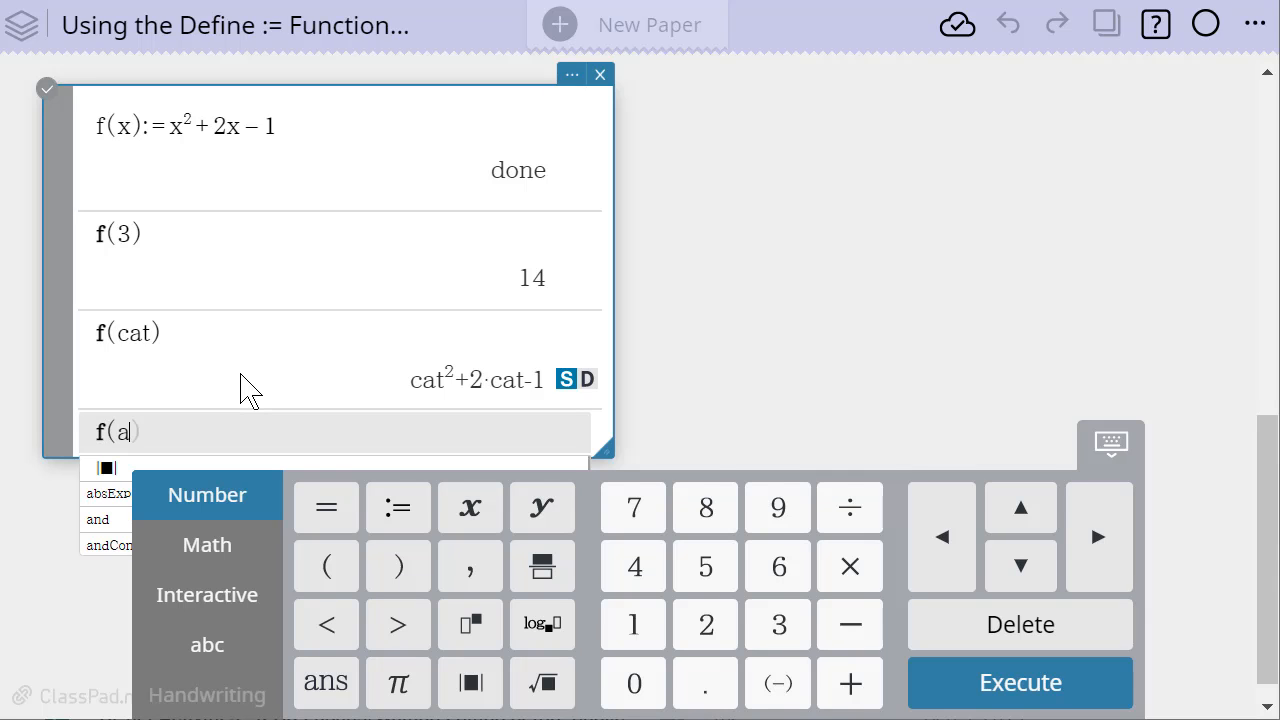
key("Return")
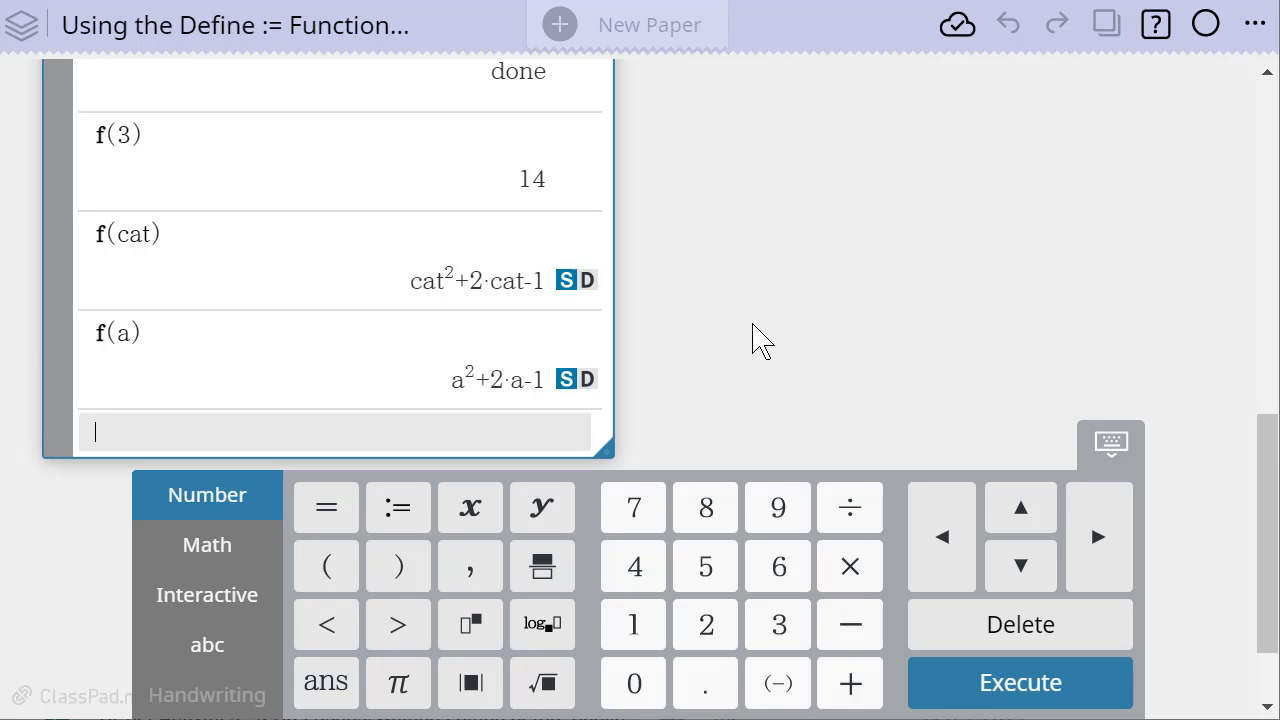
Step: Define a second function g(x):=3x+5 on the next line
type("g(x):=")
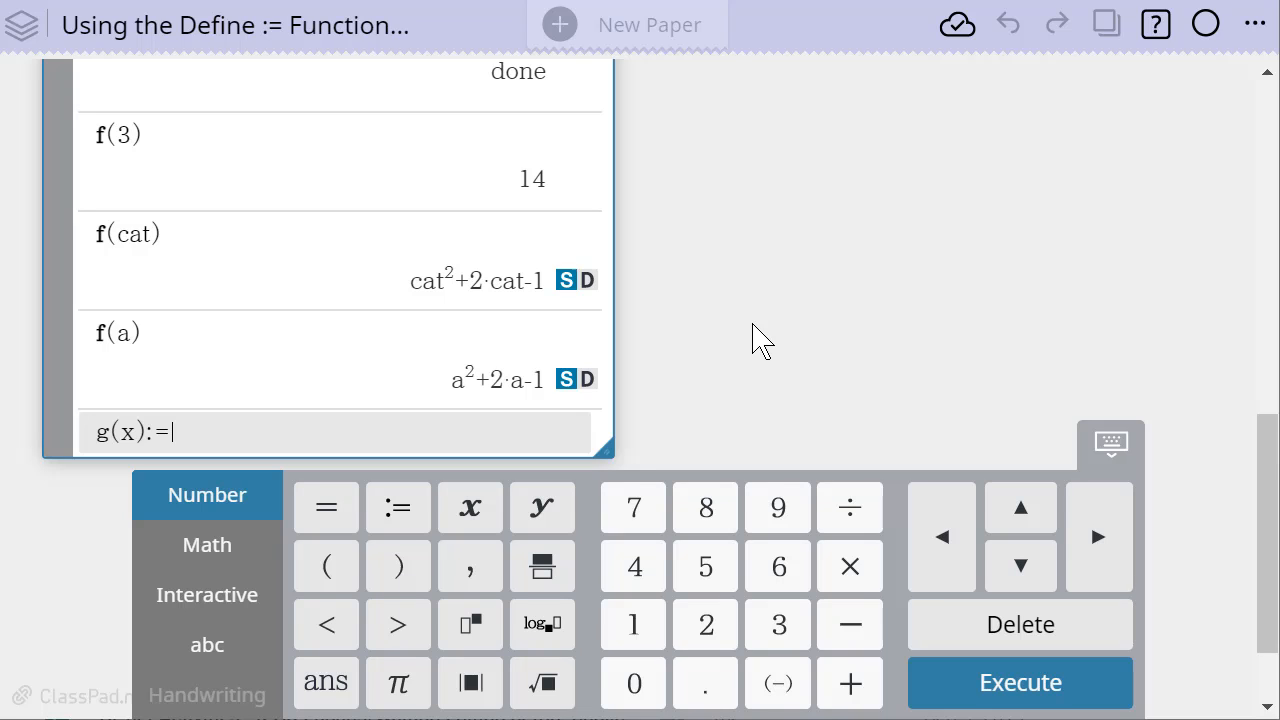
type("3x+5")
key("Return")
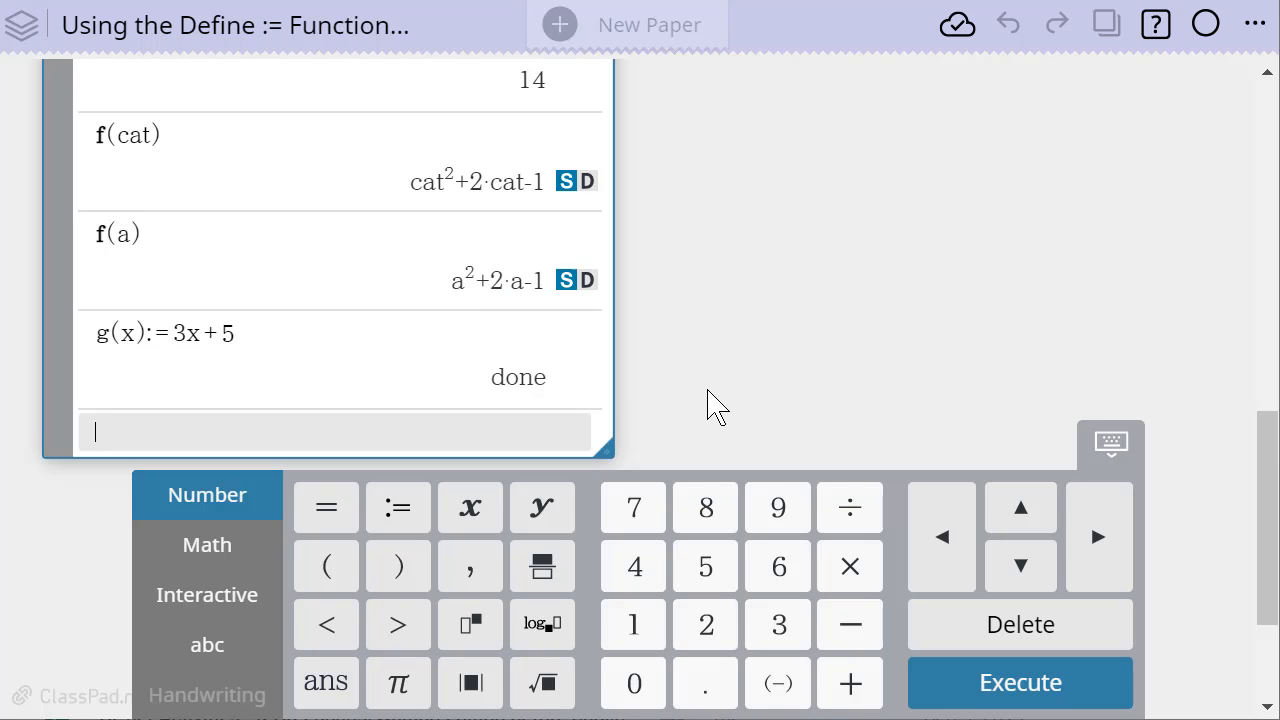
Step: Calculate the composition f(g(x)) on a new line and widen the calculation note further
type("f")
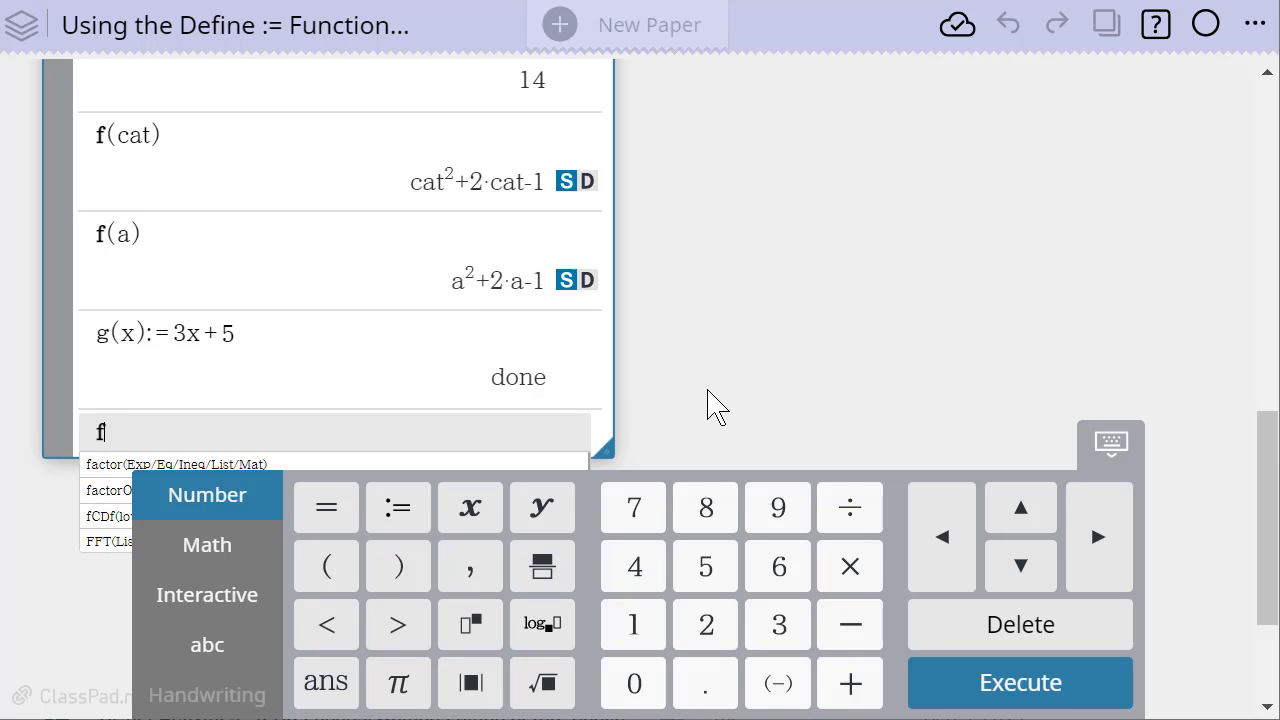
type("(x")
key("BackSpace")
type("g")
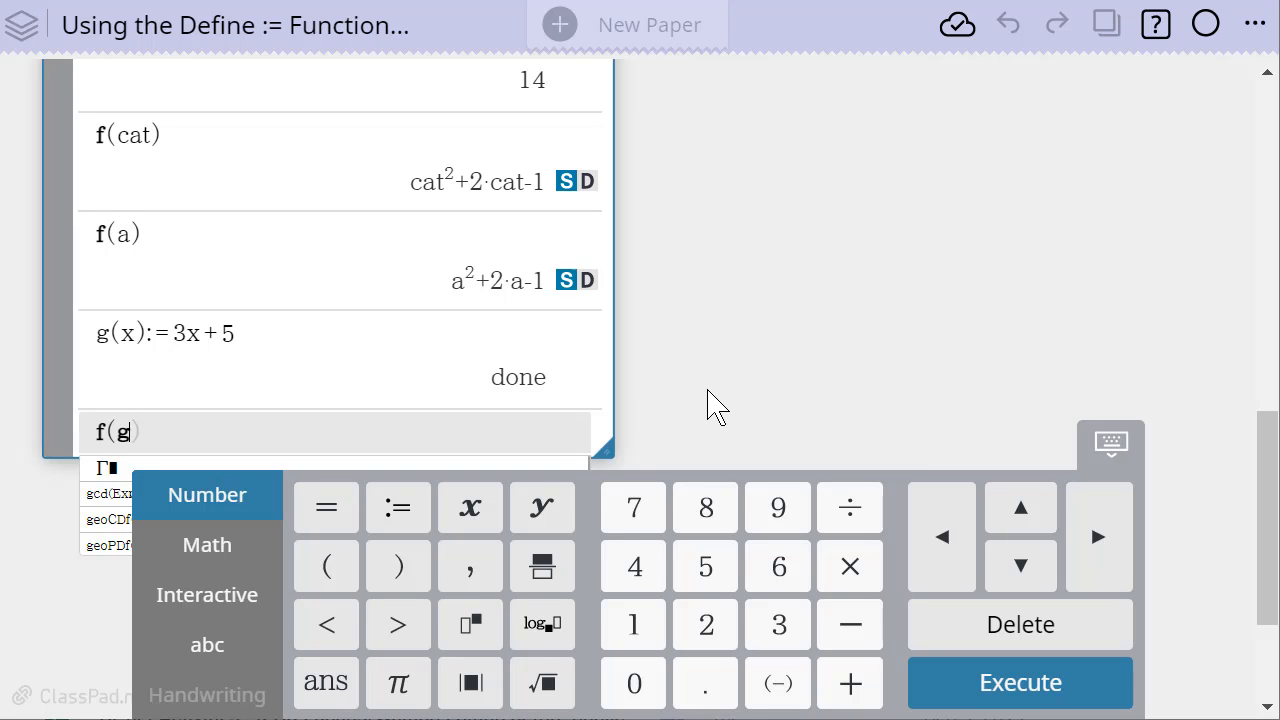
type("(x")
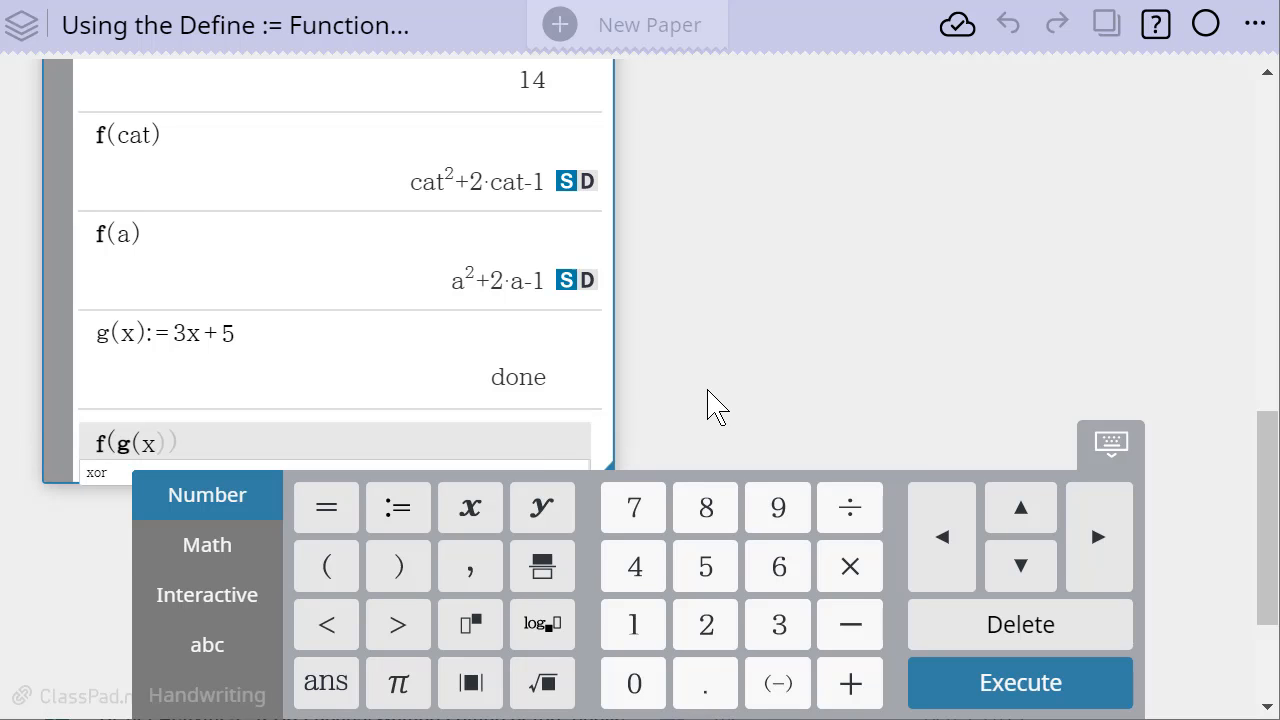
key("Return")
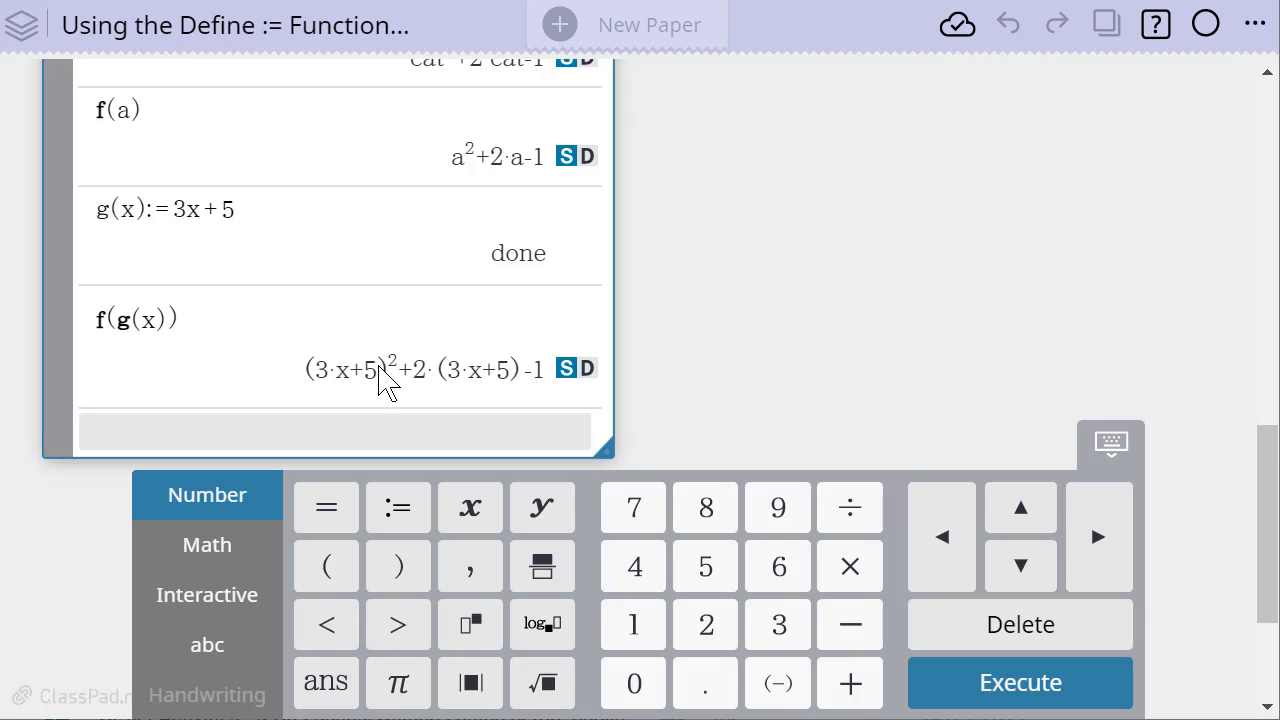
left_click_drag(617, 369, 806, 366)
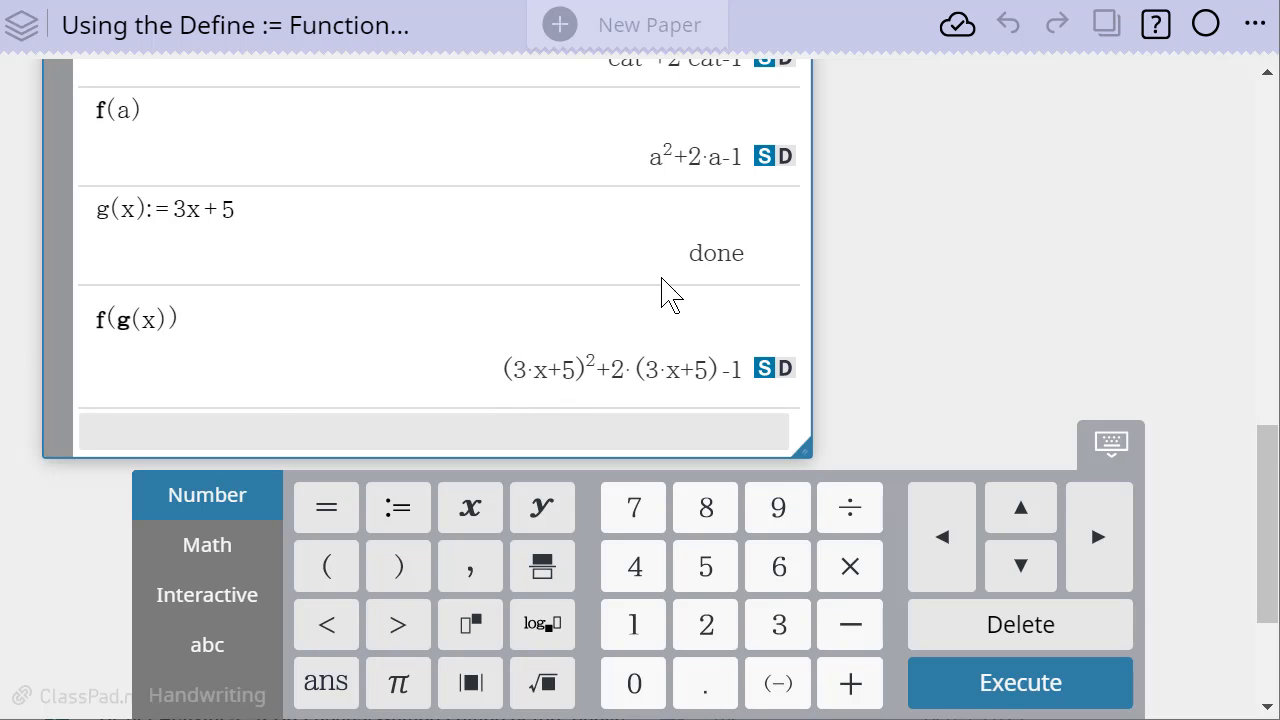
Step: Calculate the reverse composition g(f(x)) on a new line below f(g(x))
scroll(666, 288, "up", 2)
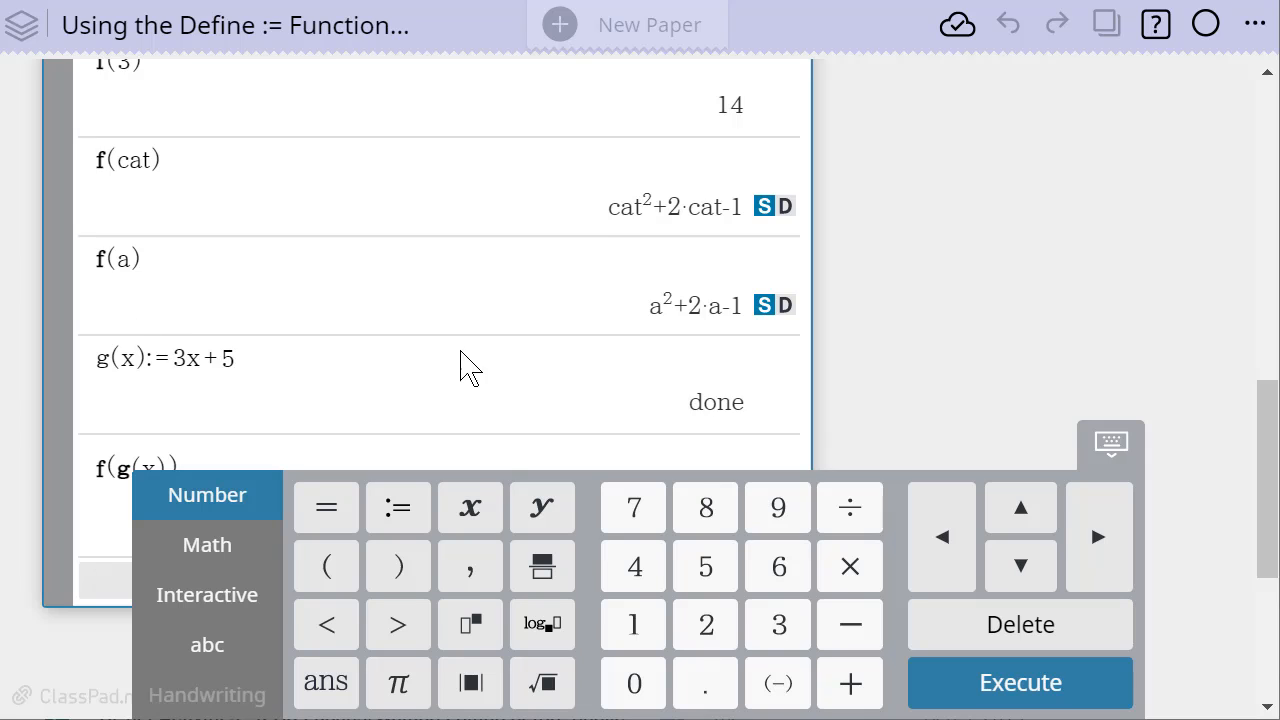
scroll(463, 358, "down", 2)
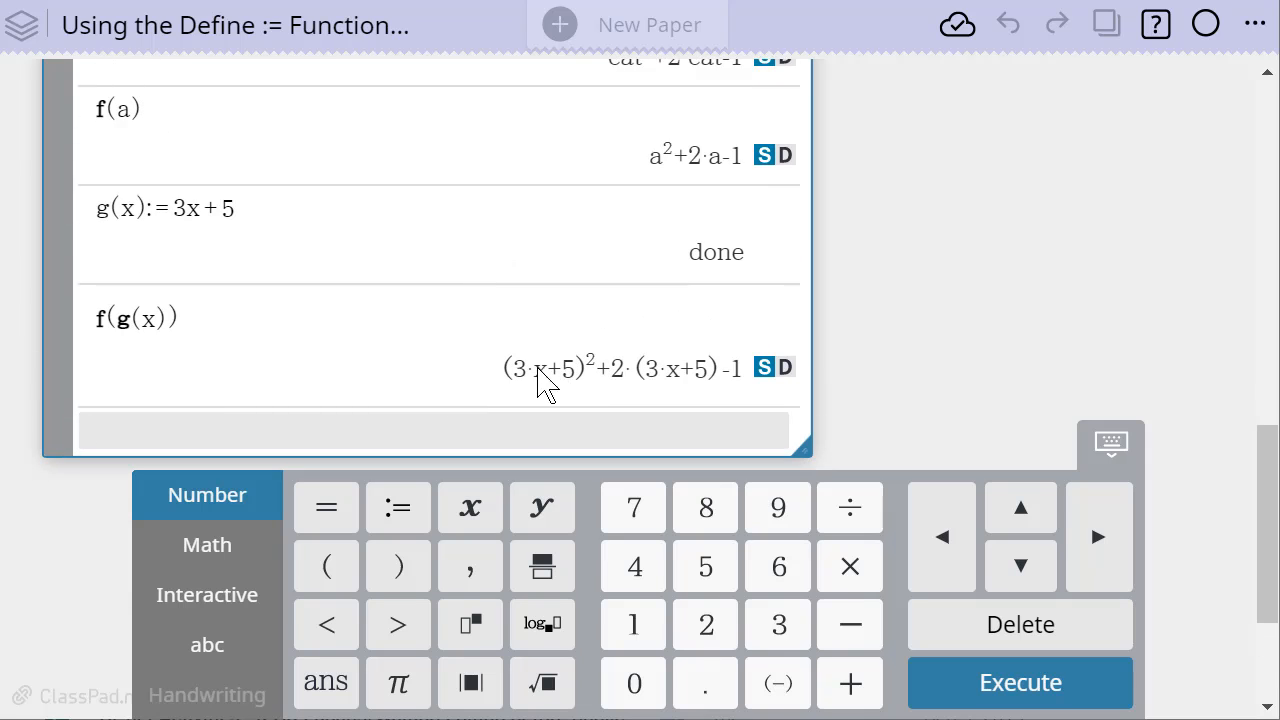
scroll(500, 351, "up", 7)
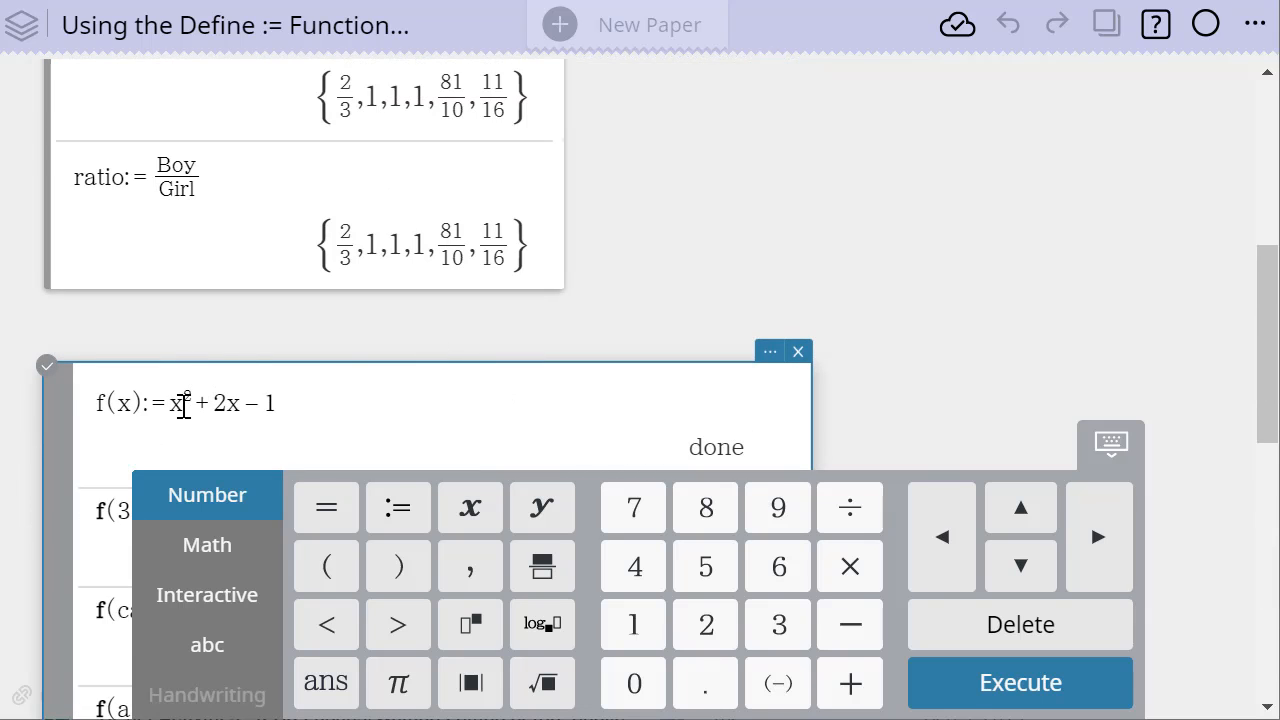
scroll(181, 408, "down", 9)
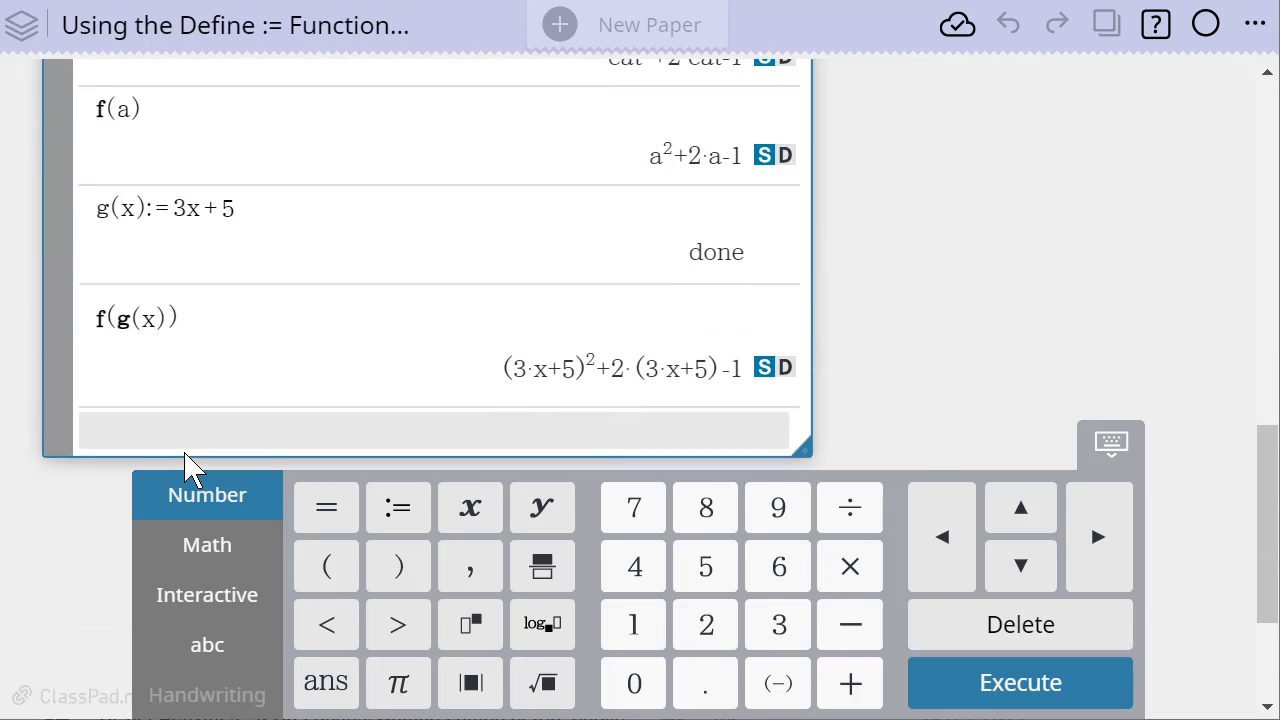
type("g")
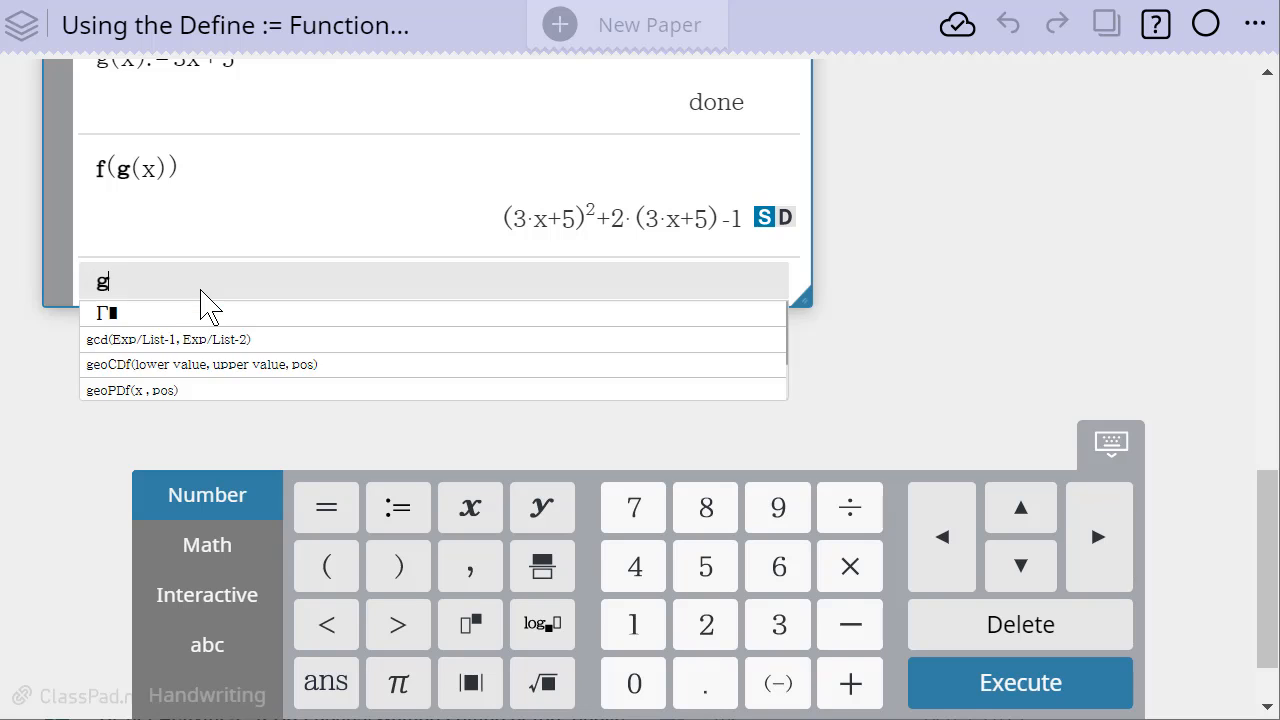
type("(f(x")
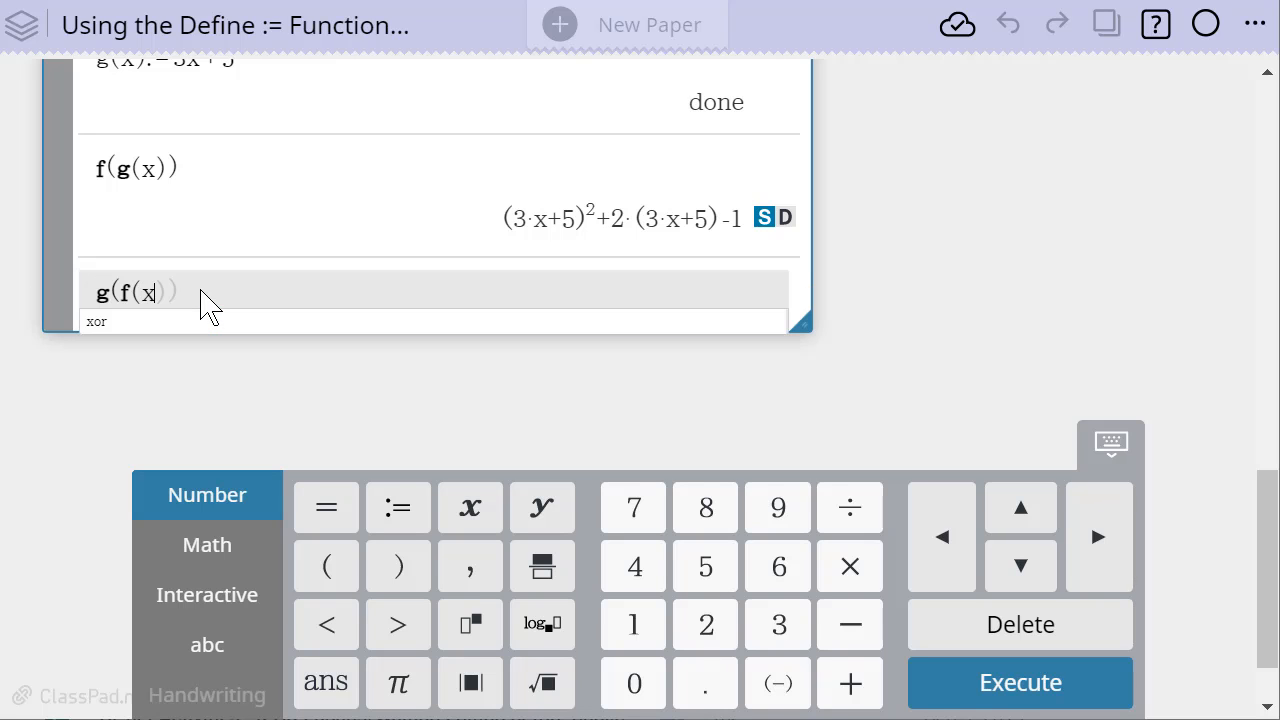
type("))")
key("Return")
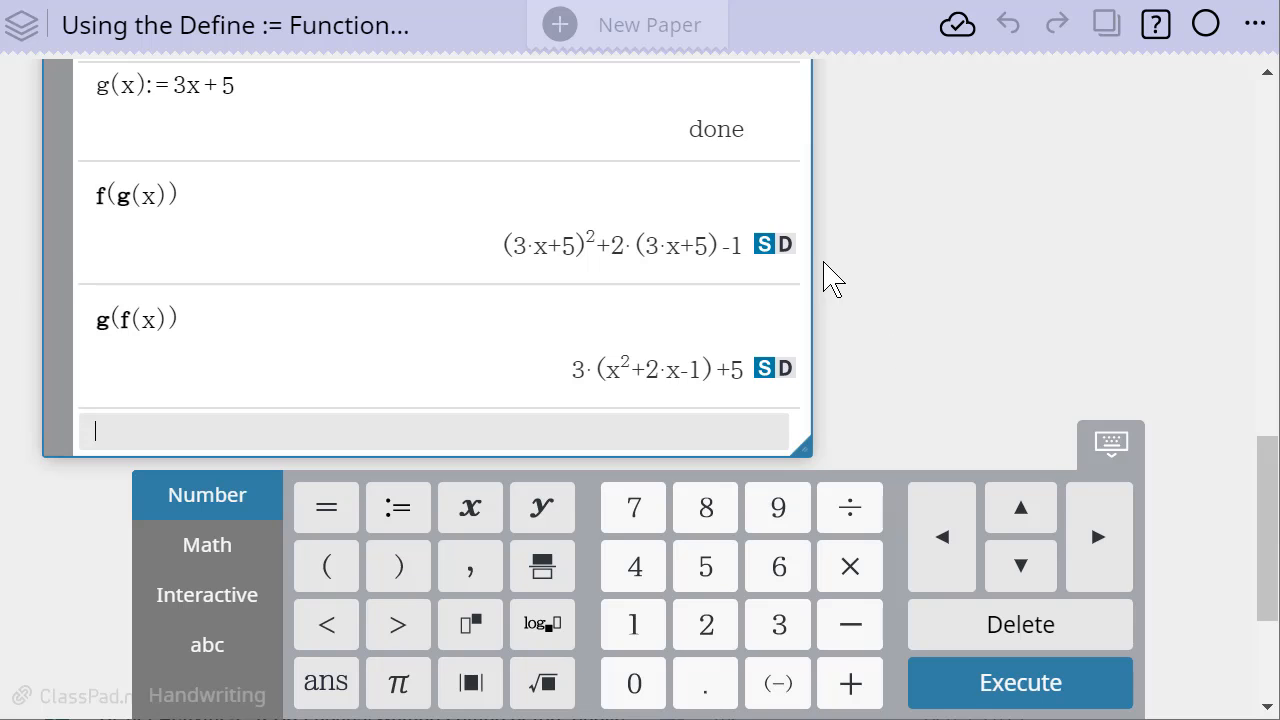
Step: Insert a blank graph beside the calculation note that defines f(x)
scroll(829, 277, "up", 10)
scroll(720, 355, "up", 5)
scroll(705, 320, "down", 5)
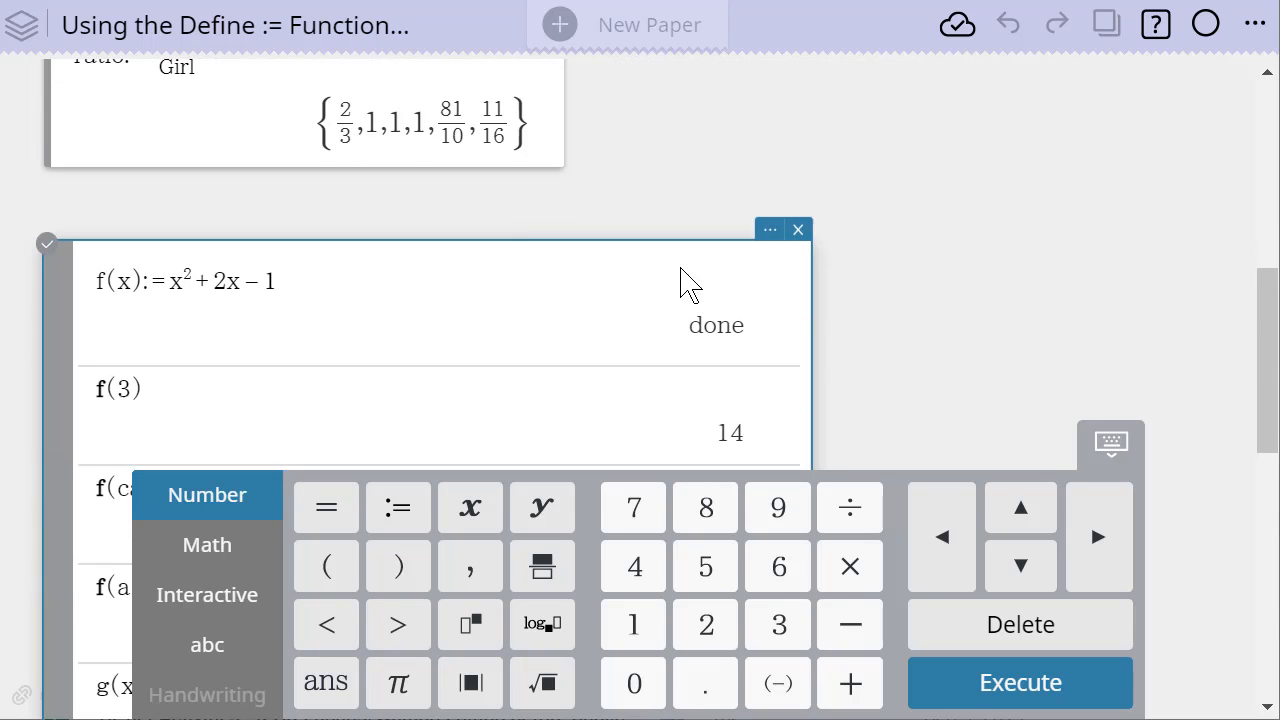
left_click(651, 166)
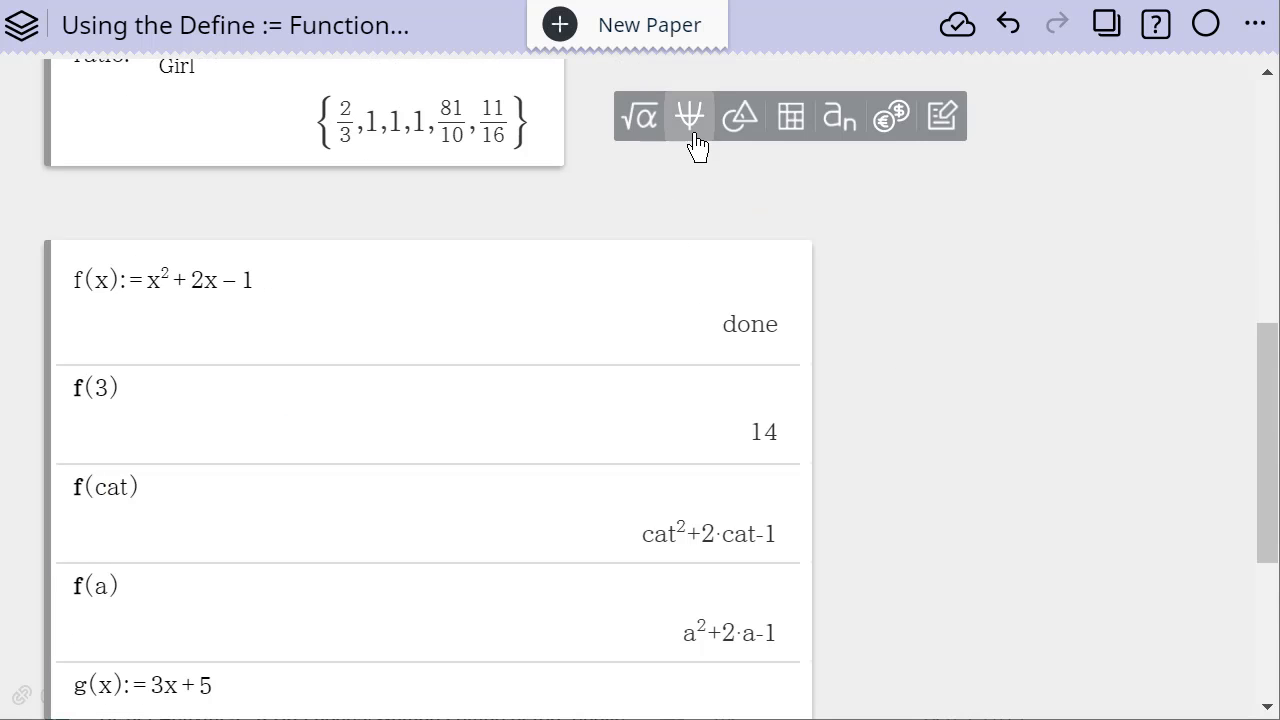
left_click(691, 124)
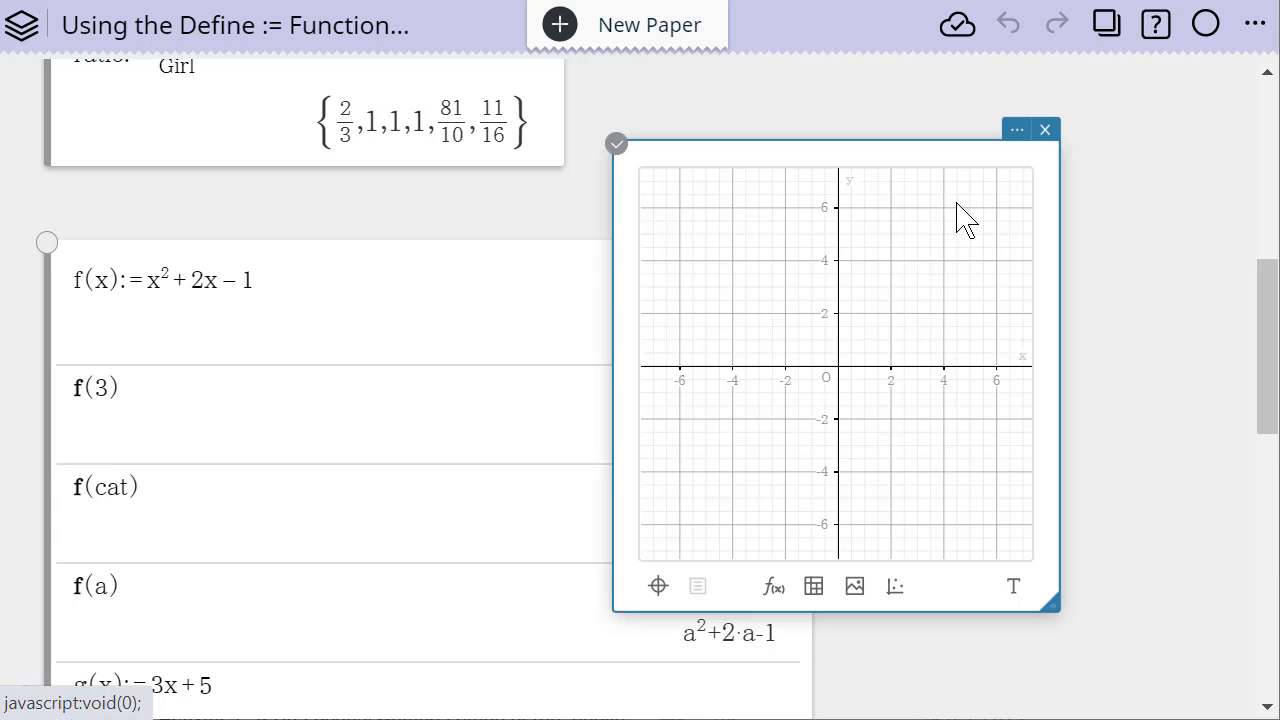
Step: Attach a function list to the graph and plot y=f(x)
left_click(775, 588)
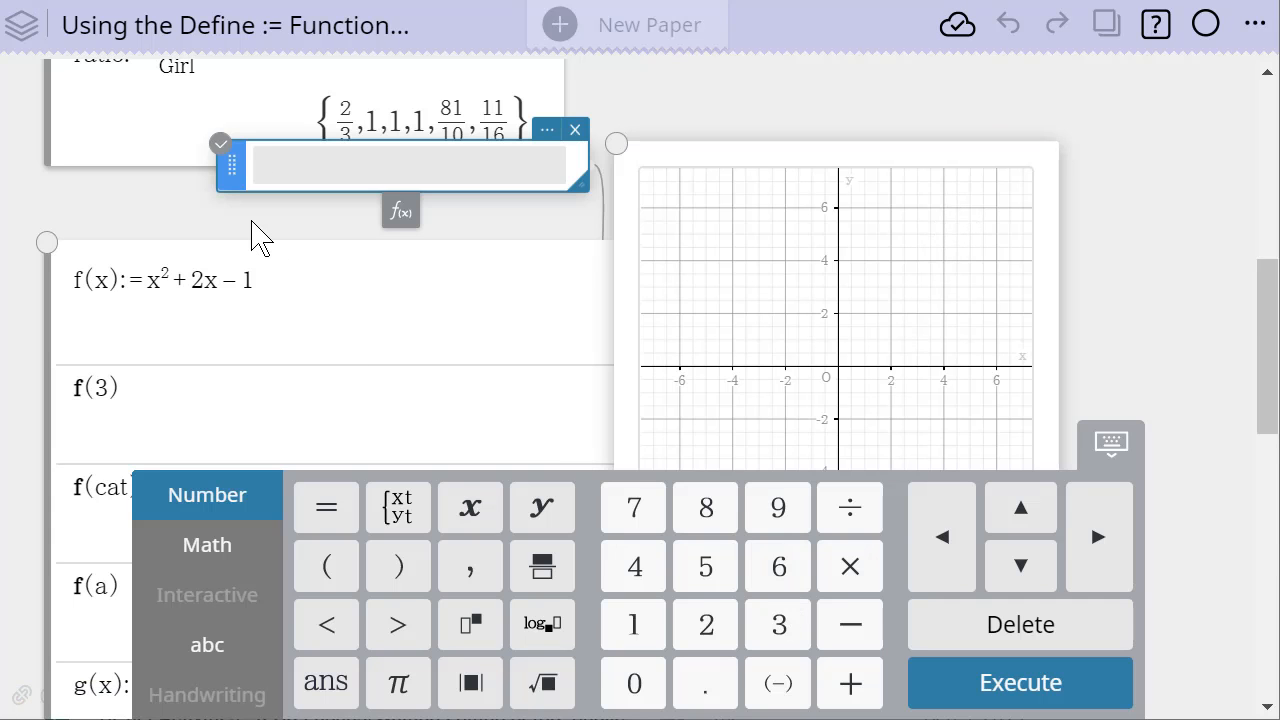
type("f(x")
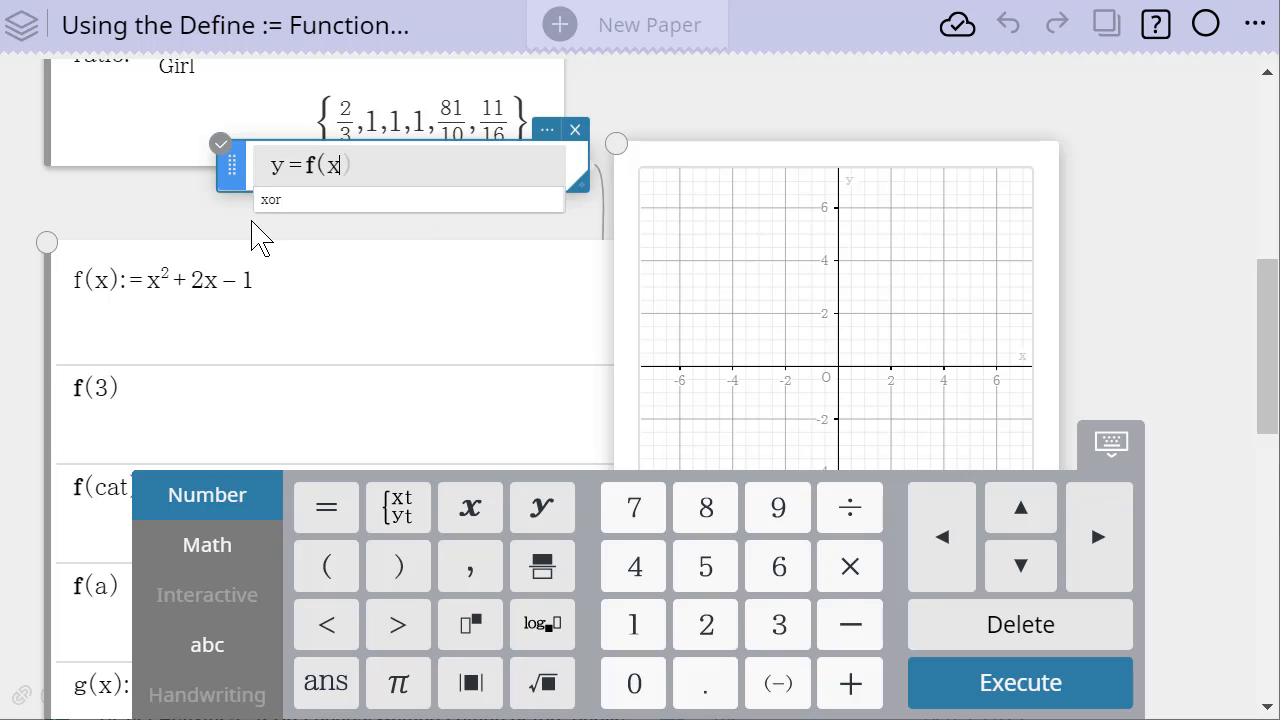
key("Return")
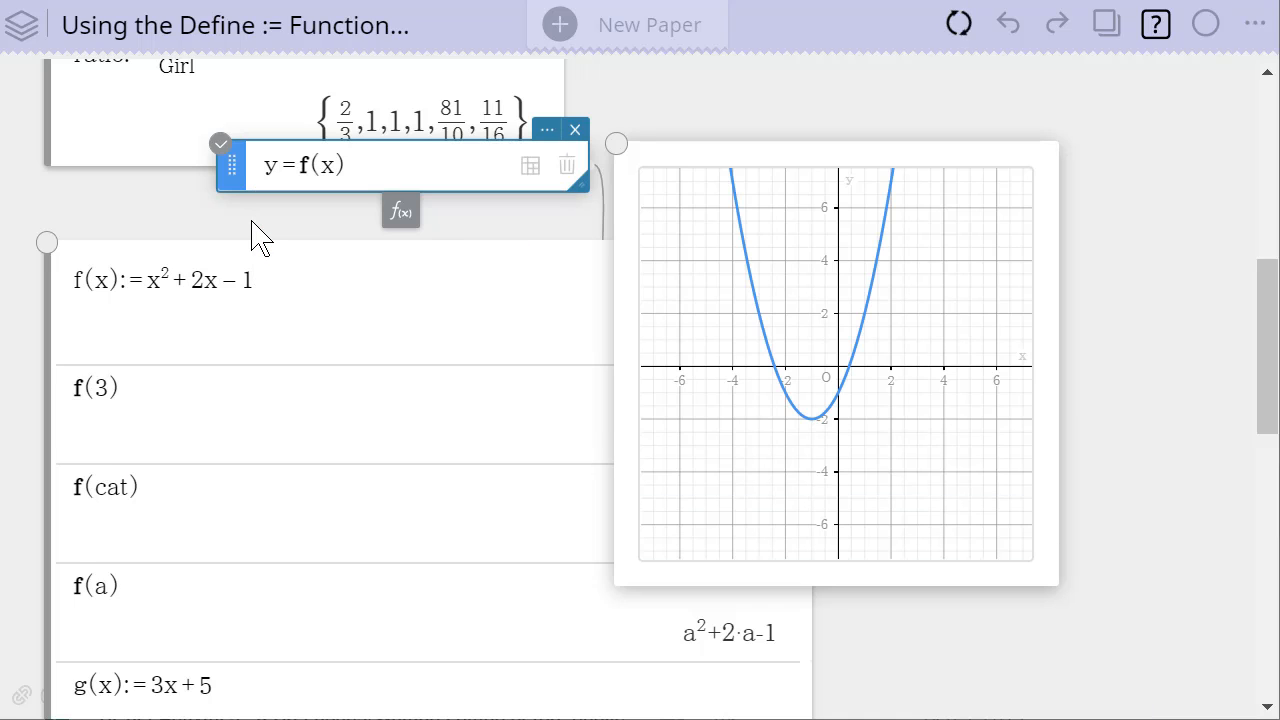
Step: Add a second entry to the graph's function list and plot y=g(x)
left_click(401, 213)
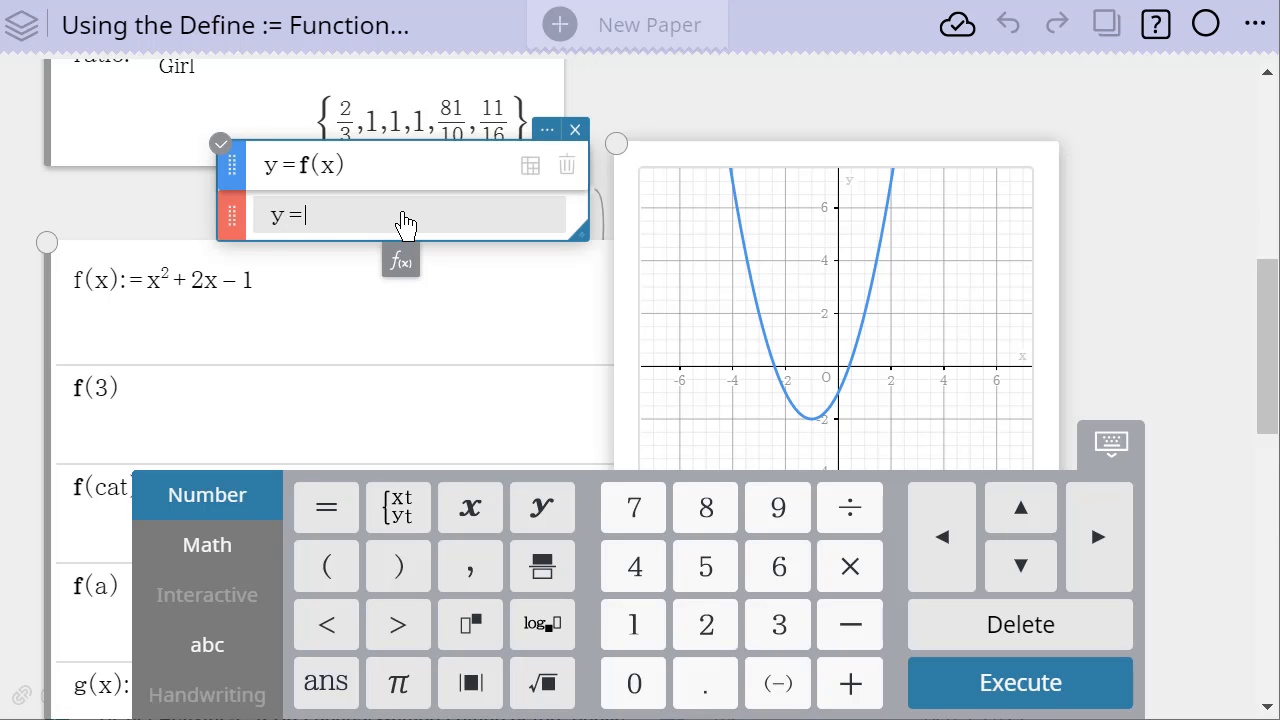
type("g(x0")
key("Return")
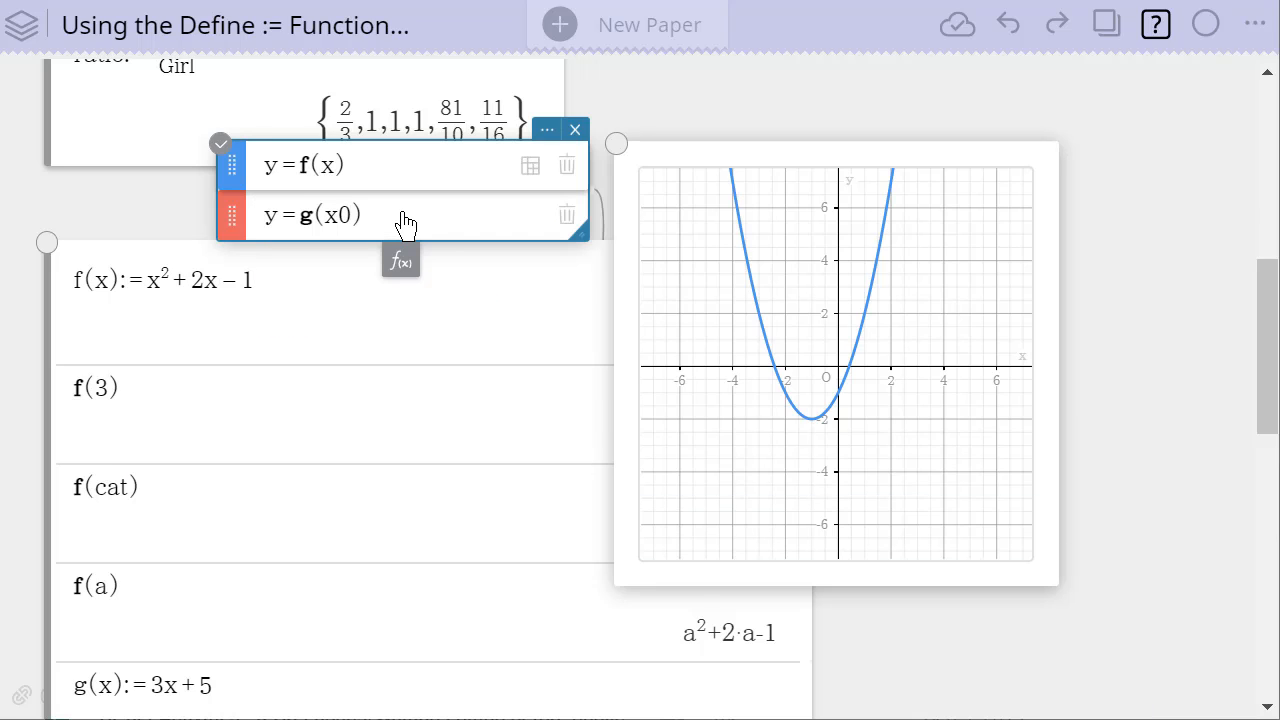
left_click(351, 220)
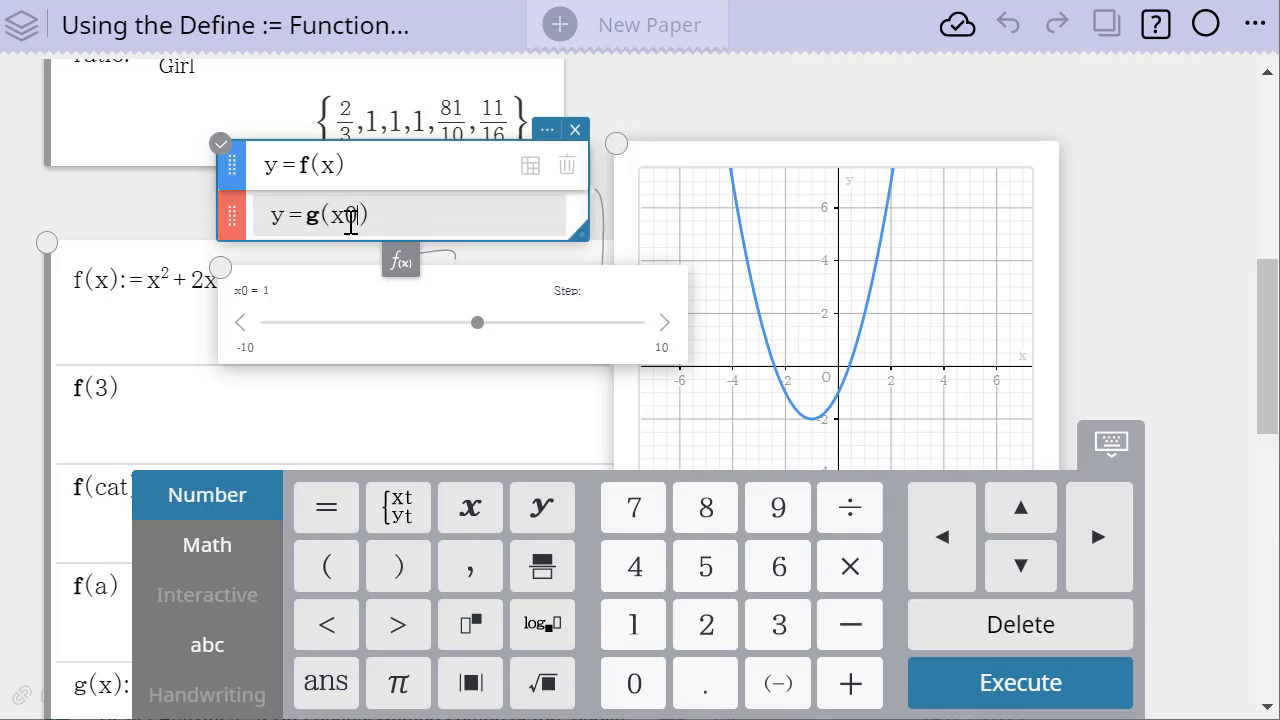
key("BackSpace")
key("Return")
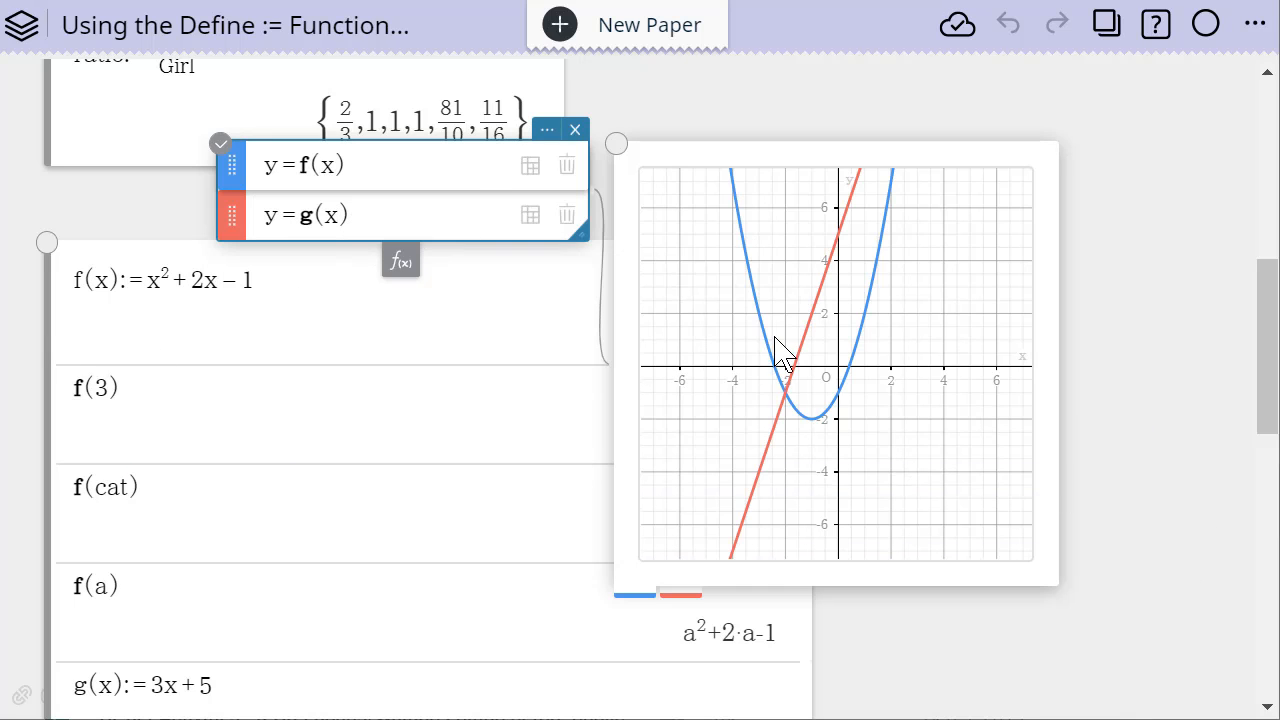
Step: Add a third entry to the function list and plot the composition y=f(g(x))
left_click(398, 262)
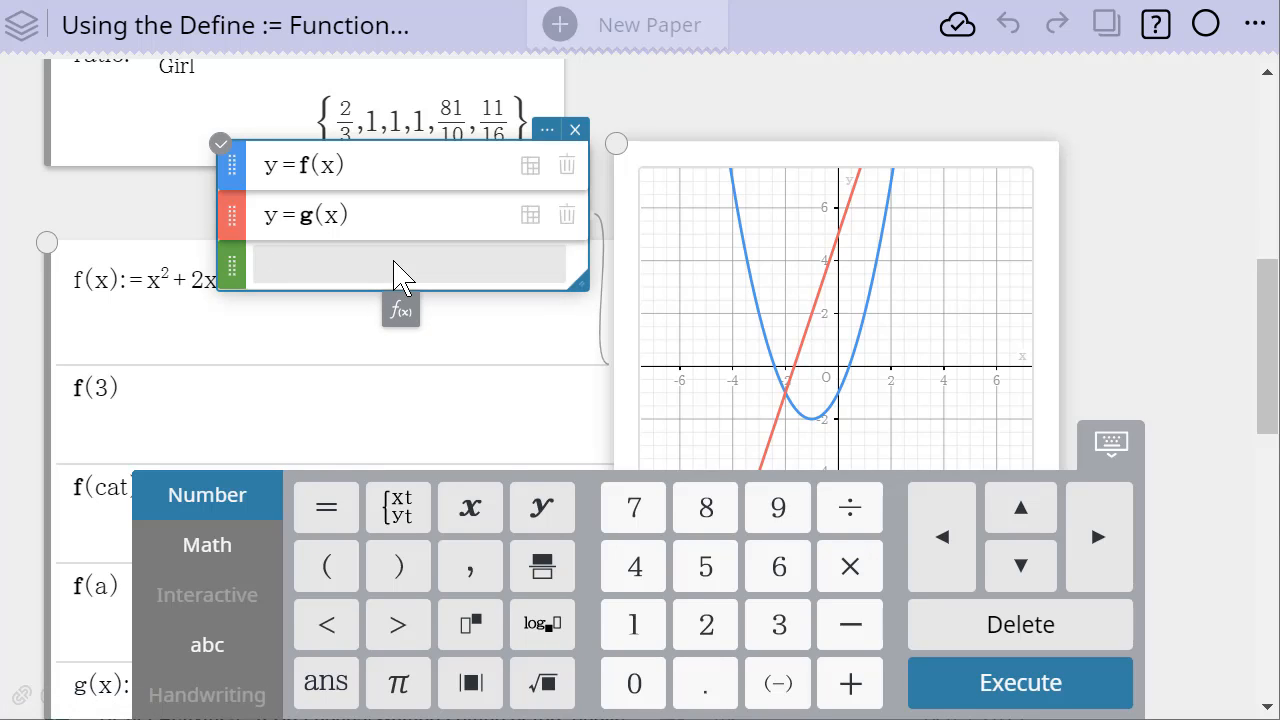
type("f(g")
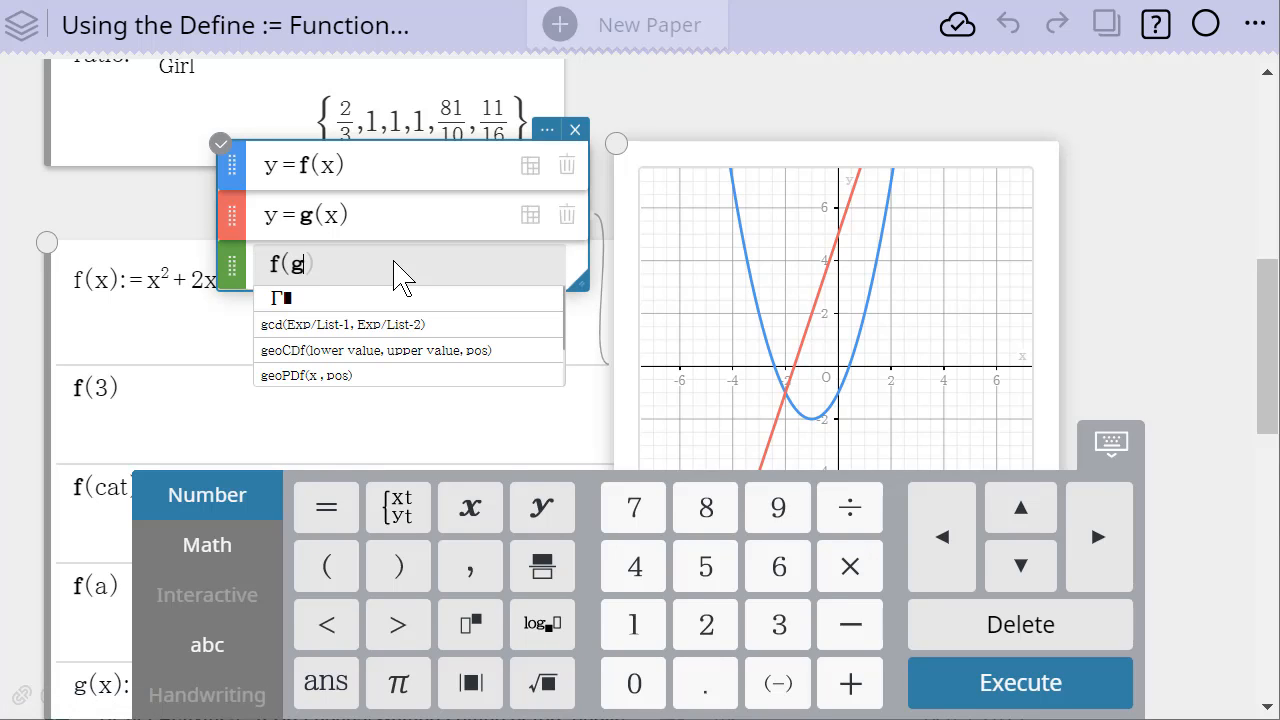
type("(x")
key("Return")
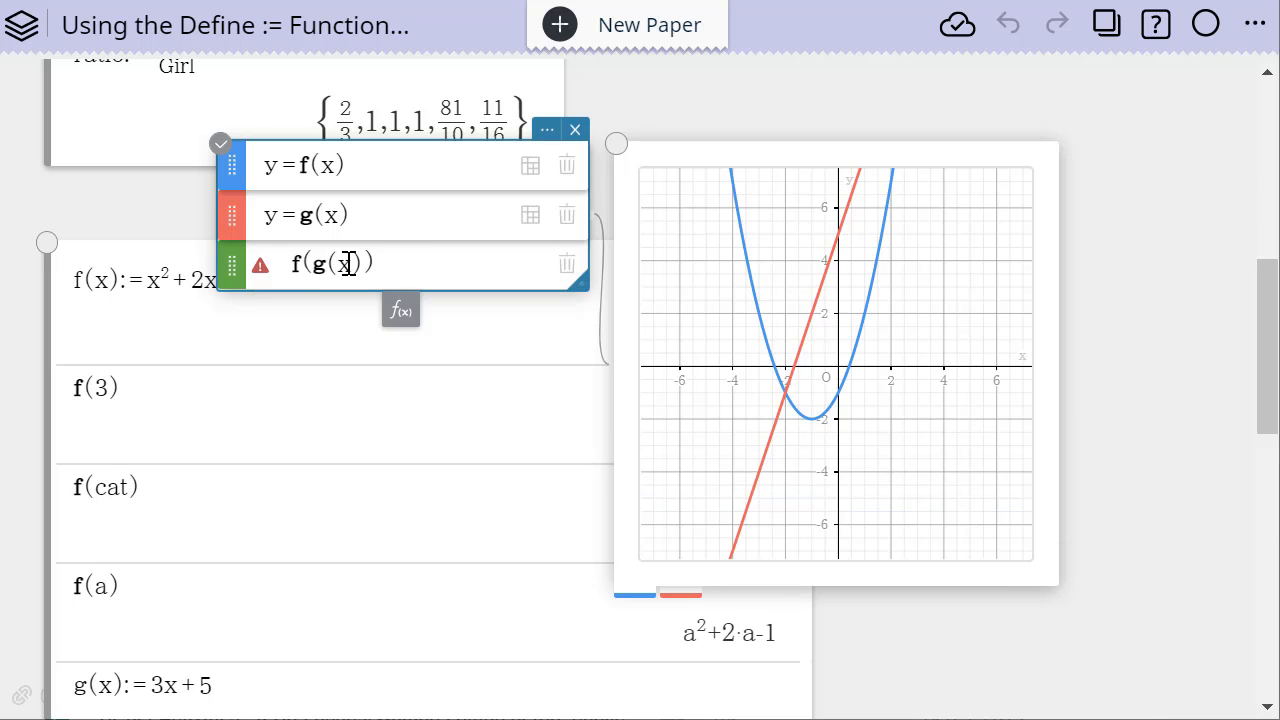
left_click(294, 268)
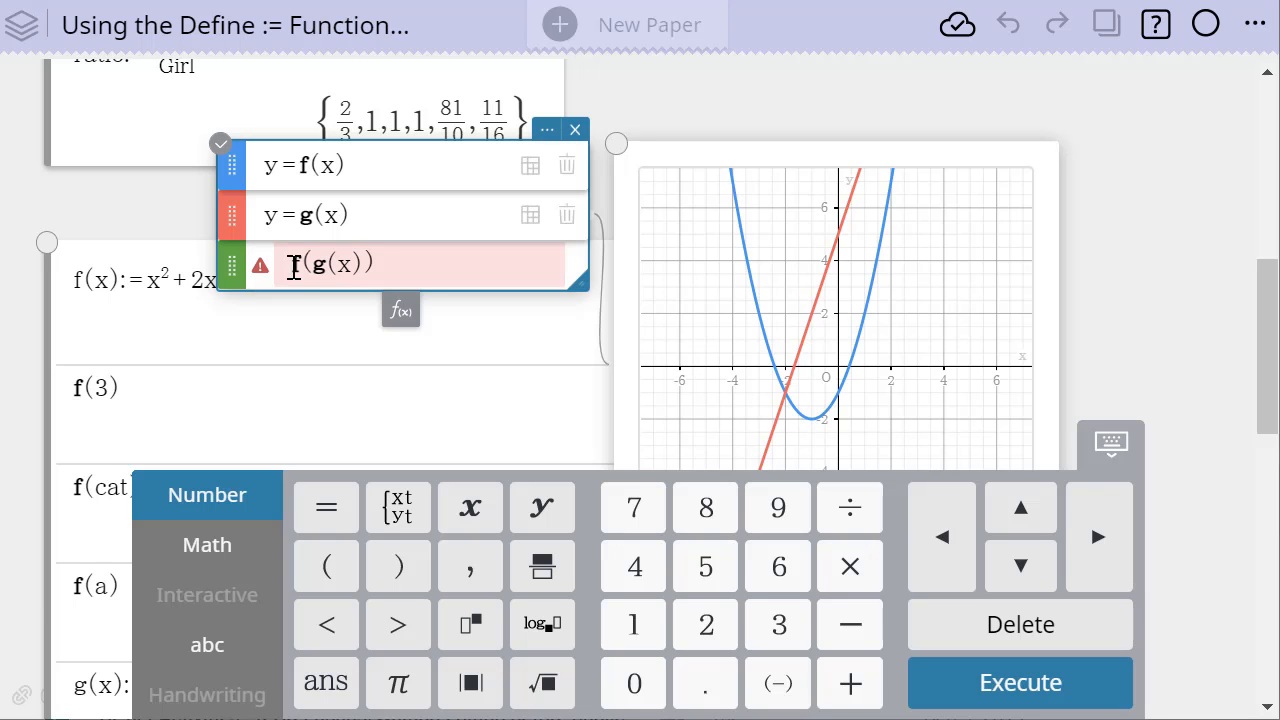
type("y=")
key("Return")
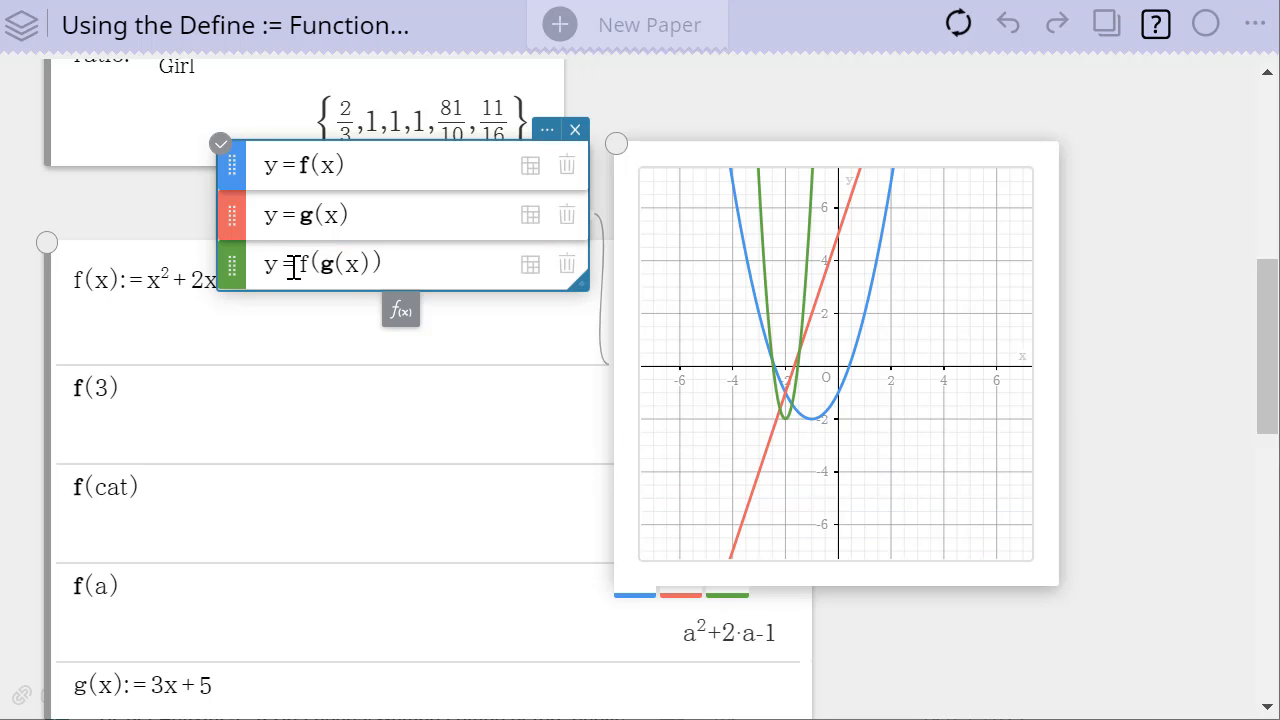
Step: Plot y=g(f(x)) as the fourth entry and move the function list over the graph's upper-right corner
left_click(400, 314)
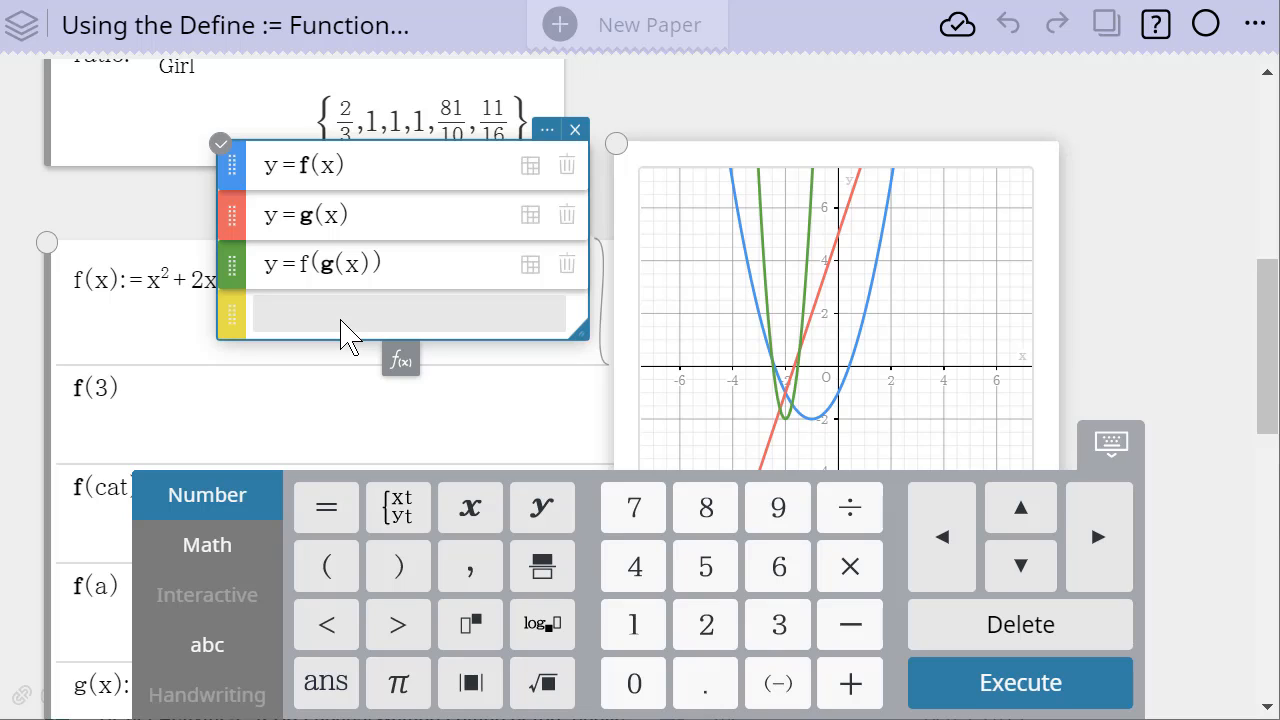
type("g(f")
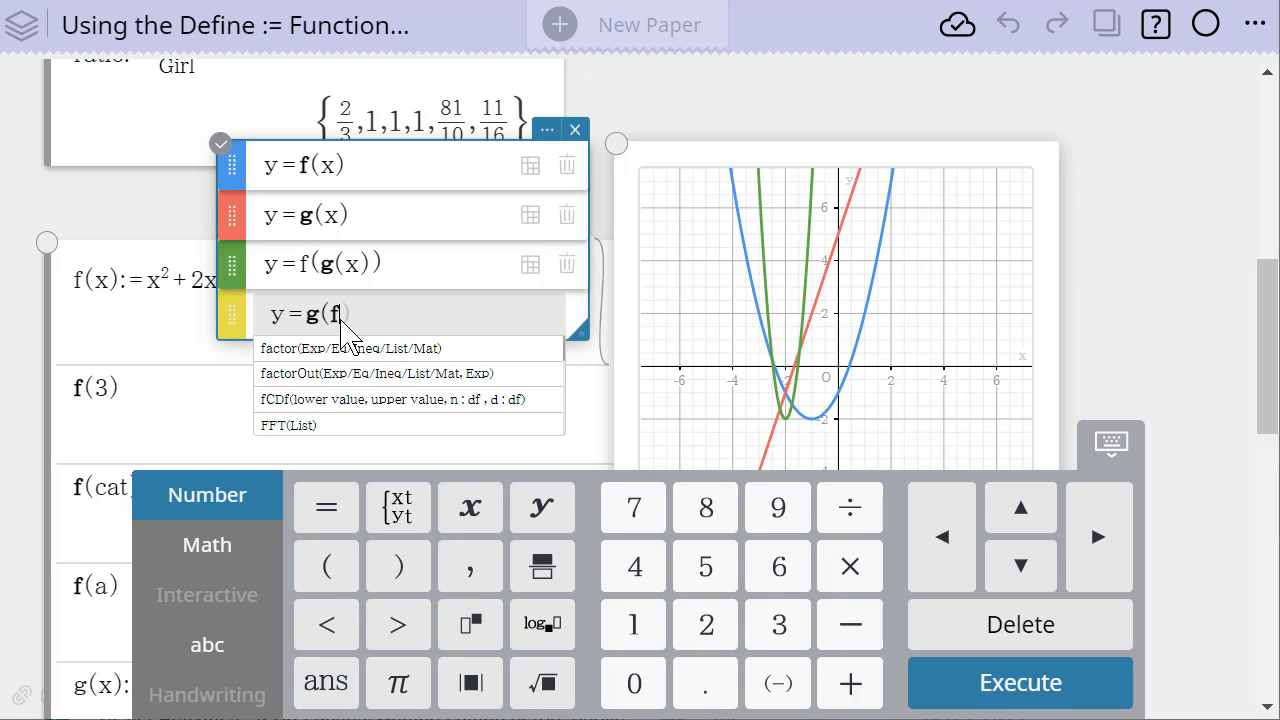
type("(x)")
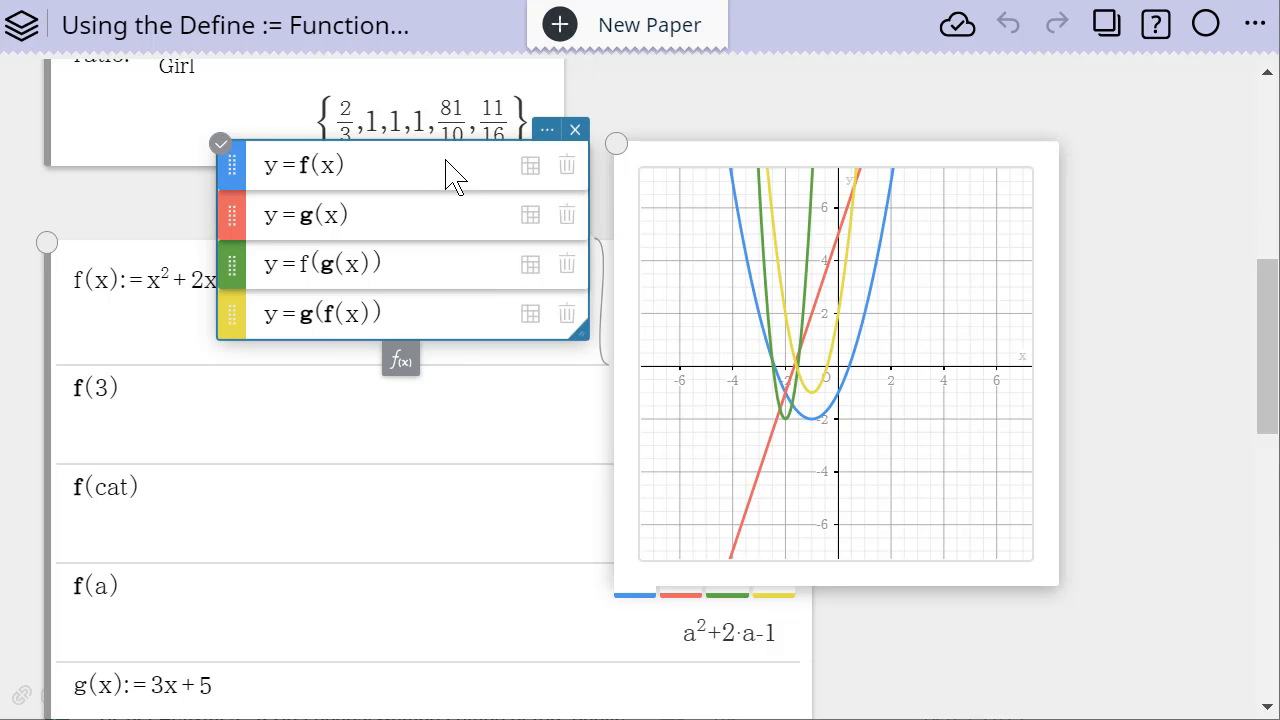
left_click_drag(499, 157, 1114, 100)
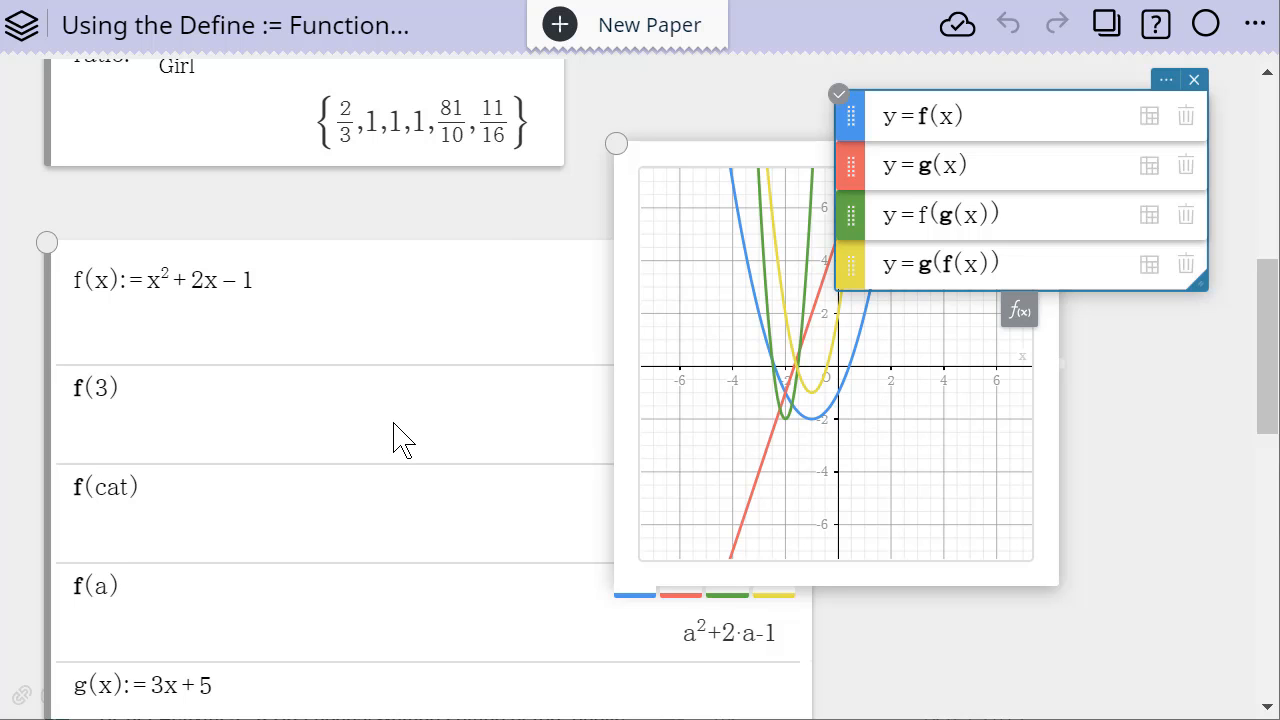
scroll(400, 437, "up", 8)
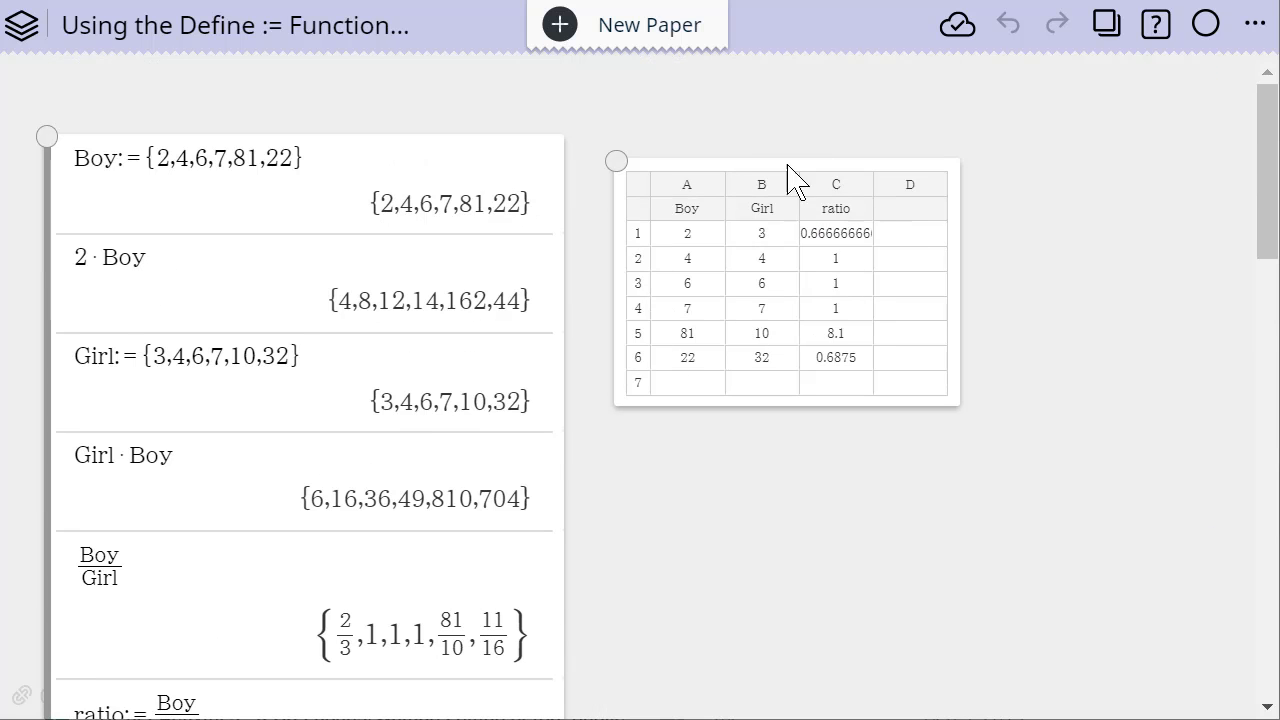
scroll(594, 380, "down", 8)
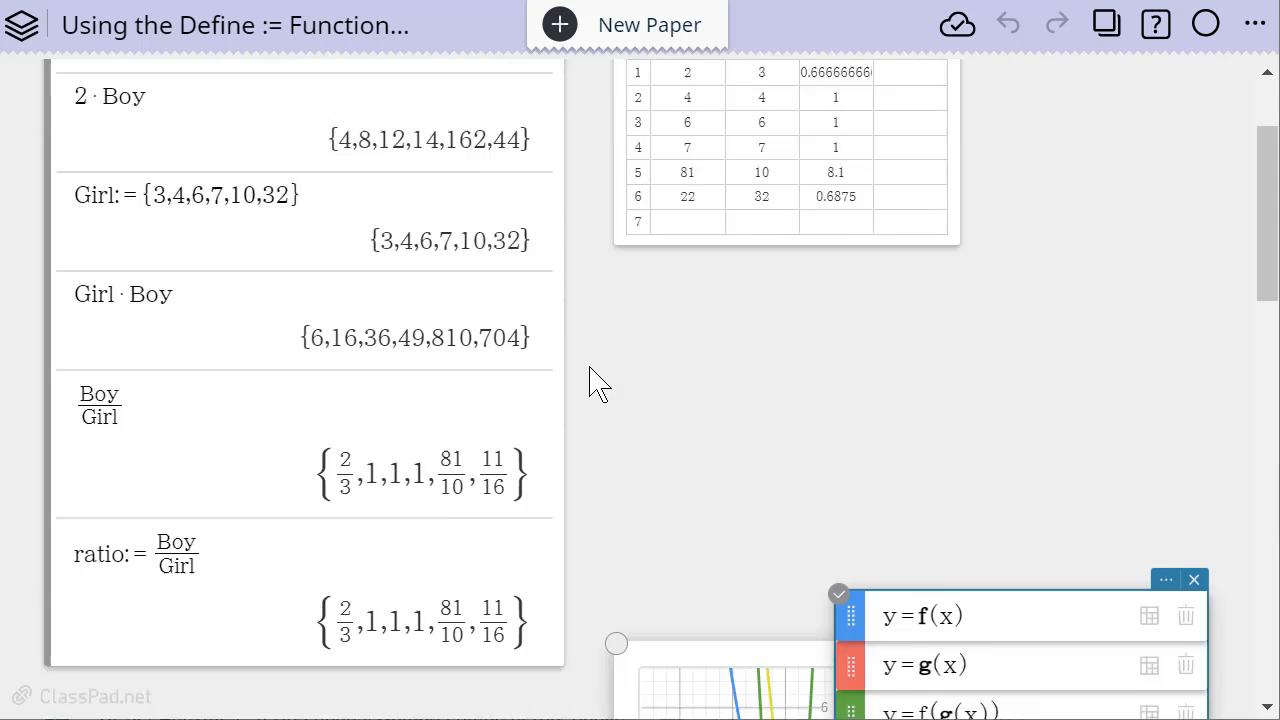